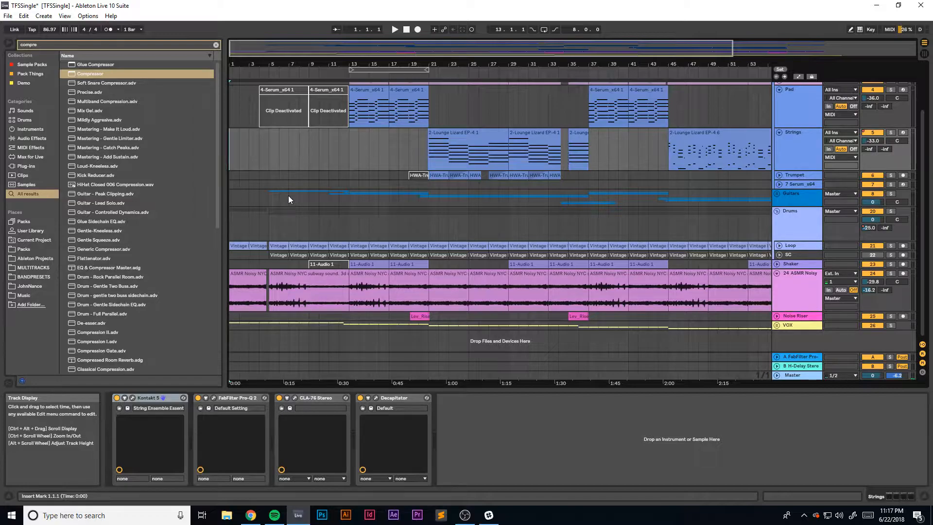
Expand the VOX group to show its vocal tracks and play the arrangement from the start.
{"action": "left_click_drag", "start_coordinate": [304, 51], "coordinate": [303, 41]}
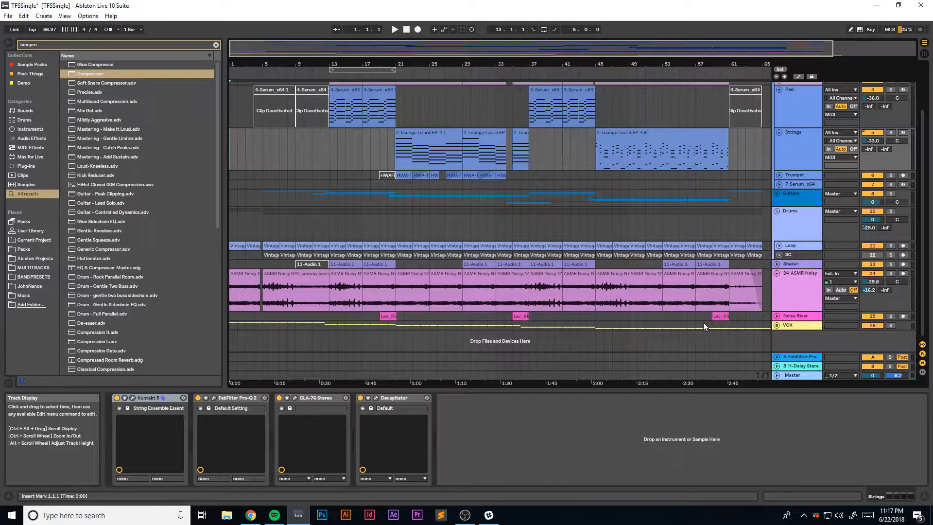
{"action": "left_click", "coordinate": [777, 325]}
{"action": "scroll", "coordinate": [544, 314], "scroll_direction": "down", "scroll_amount": 5}
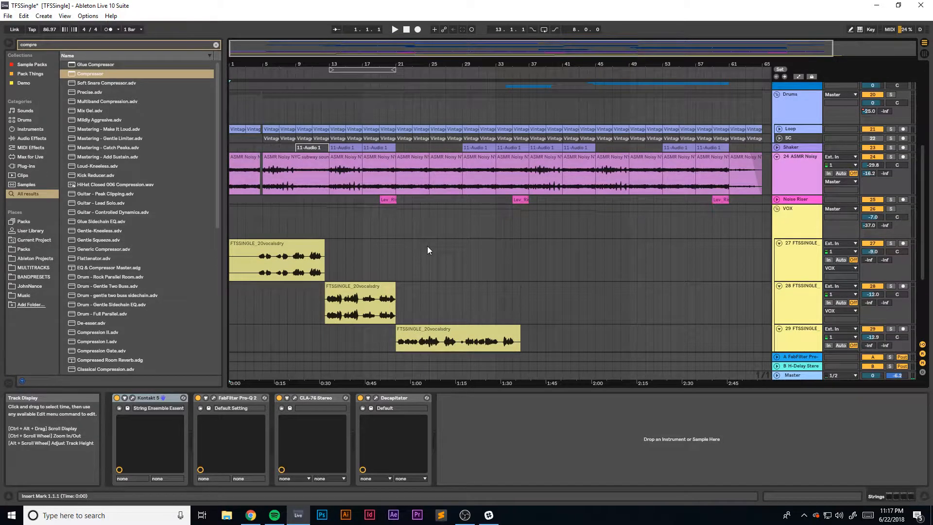
{"action": "key", "text": "space"}
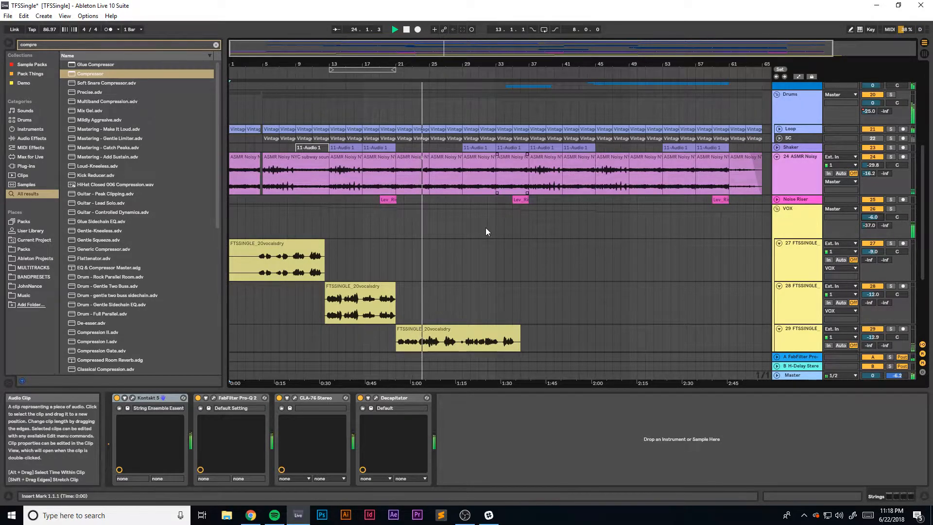
Stop playback and examine the clip layout of all VOX tracks and the effect chain on the VOX group.
{"action": "double_click", "coordinate": [390, 48]}
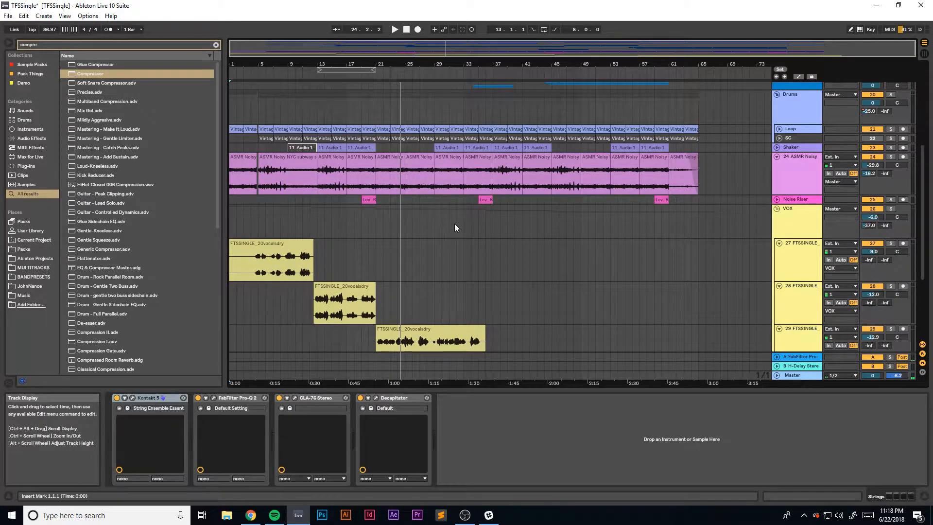
{"action": "scroll", "coordinate": [409, 228], "scroll_direction": "down", "scroll_amount": 1}
{"action": "scroll", "coordinate": [413, 228], "scroll_direction": "down", "scroll_amount": 3}
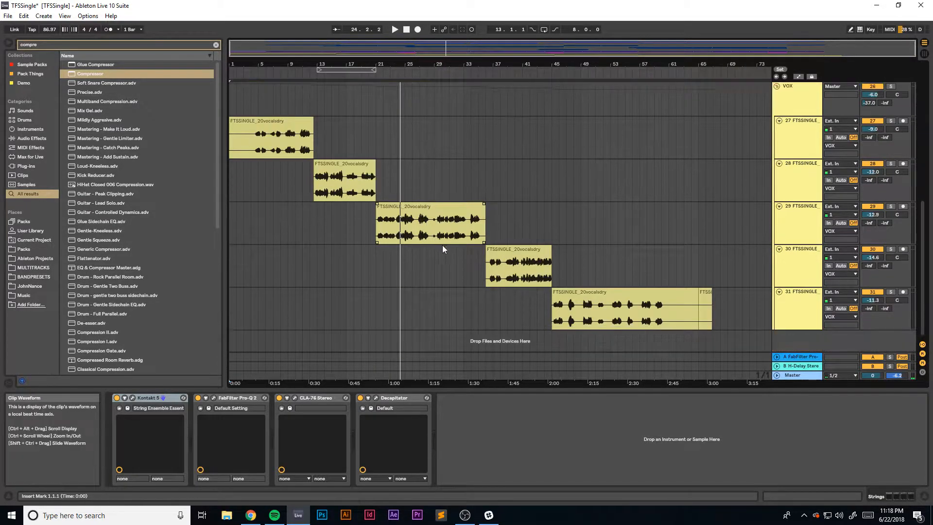
{"action": "scroll", "coordinate": [523, 253], "scroll_direction": "up", "scroll_amount": 2}
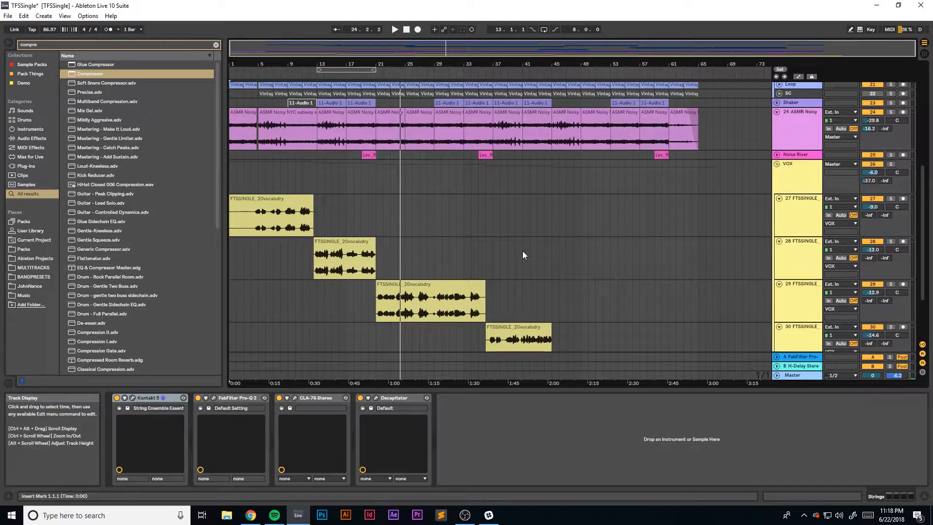
{"action": "scroll", "coordinate": [535, 216], "scroll_direction": "down", "scroll_amount": 2}
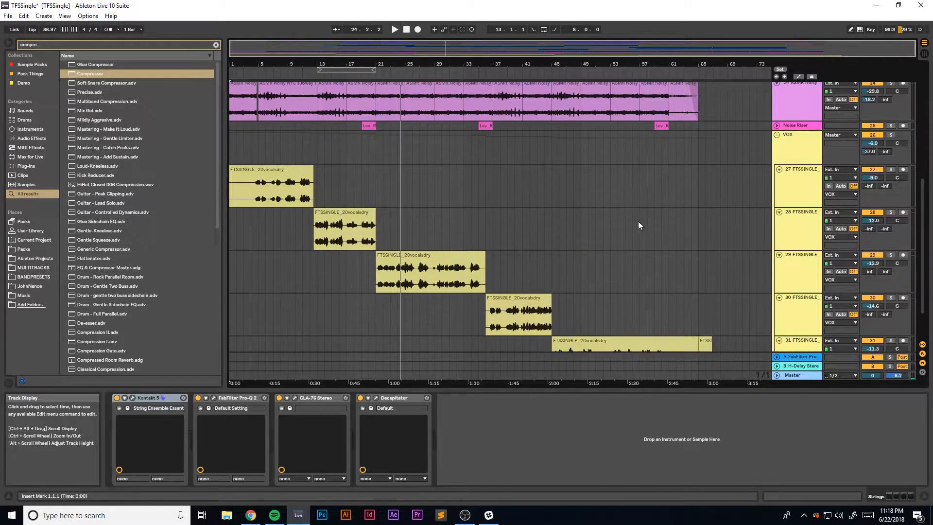
{"action": "left_click", "coordinate": [791, 145]}
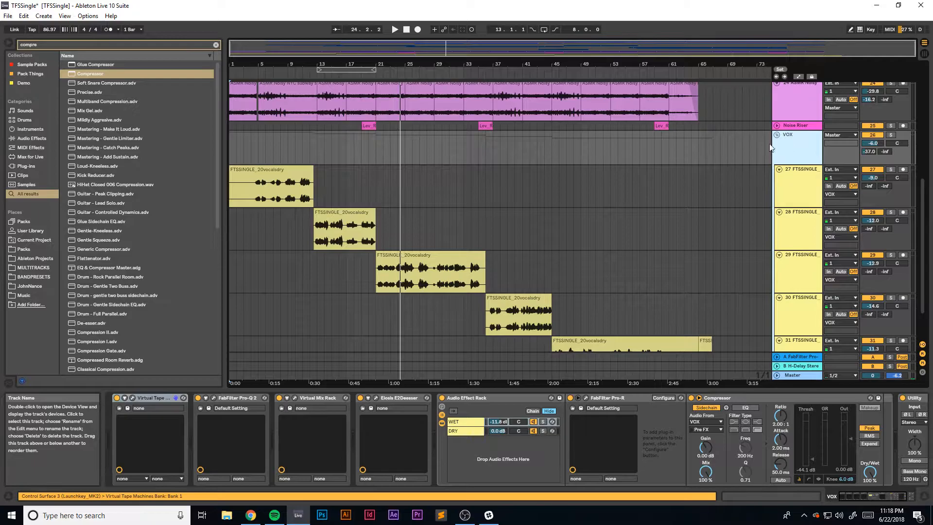
{"action": "scroll", "coordinate": [474, 155], "scroll_direction": "down", "scroll_amount": 3}
{"action": "left_click", "coordinate": [311, 142]}
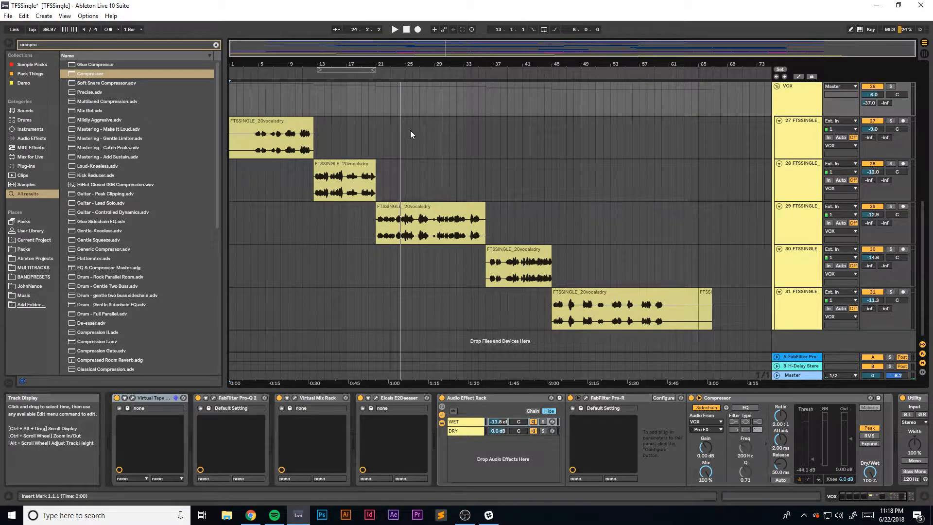
Highlight the vocal sections one by one across tracks 27 to 31 to examine how the song parts are split.
{"action": "left_click_drag", "start_coordinate": [314, 132], "coordinate": [728, 133]}
{"action": "key", "text": "ctrl+z"}
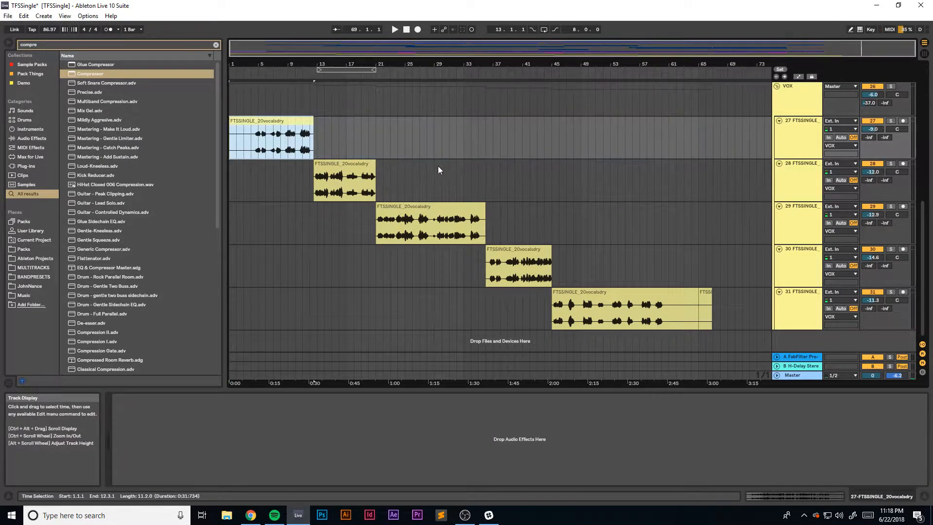
{"action": "left_click", "coordinate": [319, 138]}
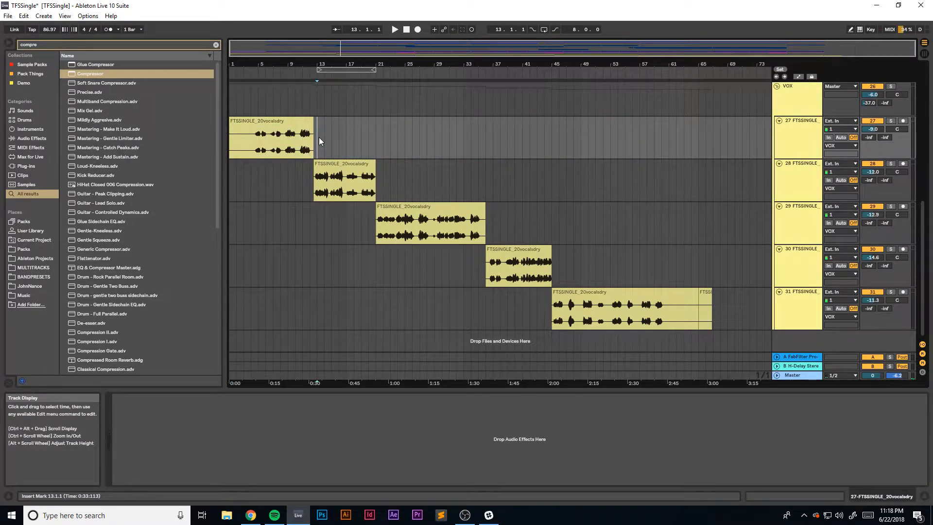
{"action": "left_click_drag", "start_coordinate": [296, 137], "coordinate": [256, 139]}
{"action": "left_click", "coordinate": [378, 144]}
{"action": "left_click_drag", "start_coordinate": [391, 178], "coordinate": [297, 190]}
{"action": "left_click_drag", "start_coordinate": [369, 227], "coordinate": [552, 226]}
{"action": "left_click_drag", "start_coordinate": [566, 259], "coordinate": [442, 260]}
{"action": "left_click_drag", "start_coordinate": [538, 305], "coordinate": [719, 310]}
{"action": "left_click", "coordinate": [633, 253]}
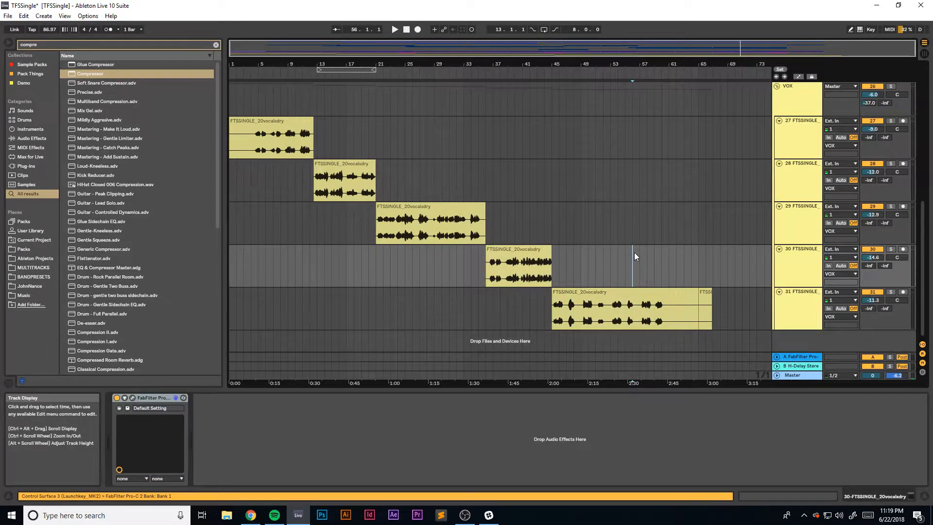
Inspect the device chains of vocal tracks 27 and 28, including the FabFilter Pro-C 2 window on track 28.
{"action": "scroll", "coordinate": [610, 205], "scroll_direction": "up", "scroll_amount": 2}
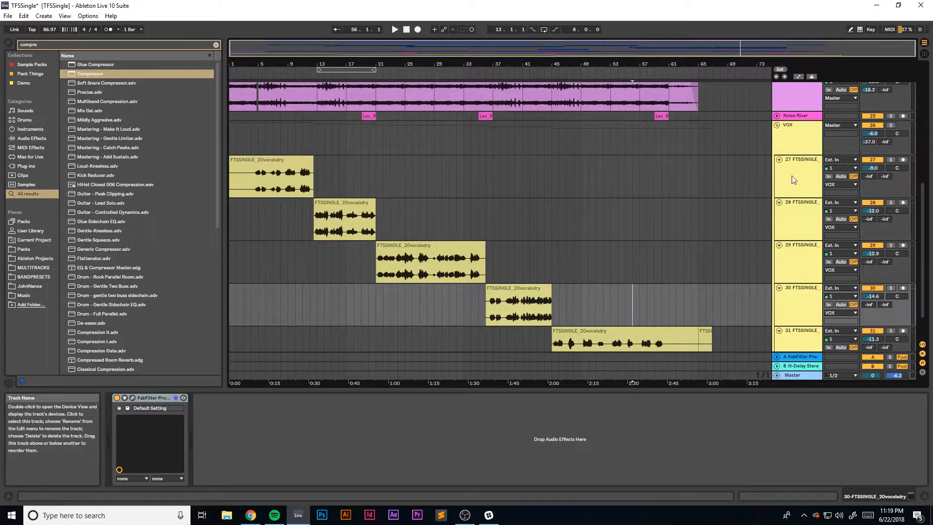
{"action": "left_click", "coordinate": [764, 186]}
{"action": "left_click", "coordinate": [876, 499]}
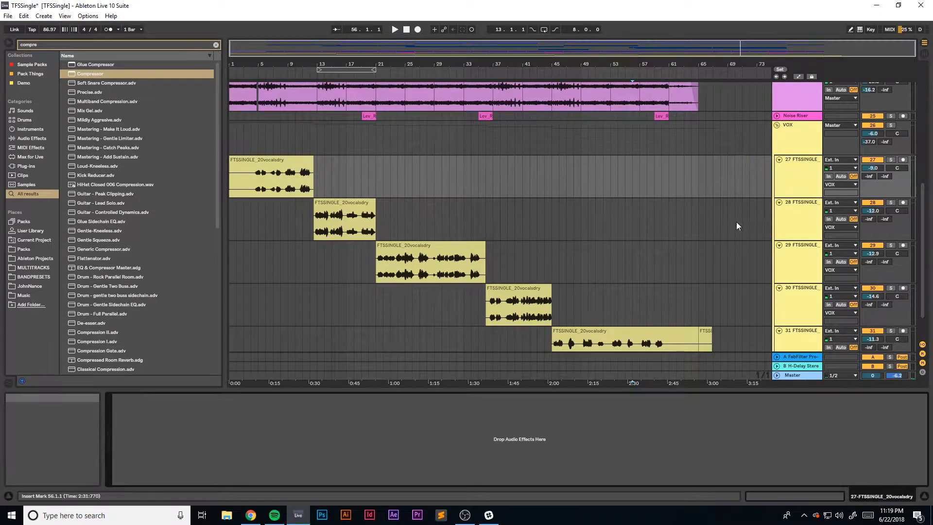
{"action": "left_click", "coordinate": [798, 218]}
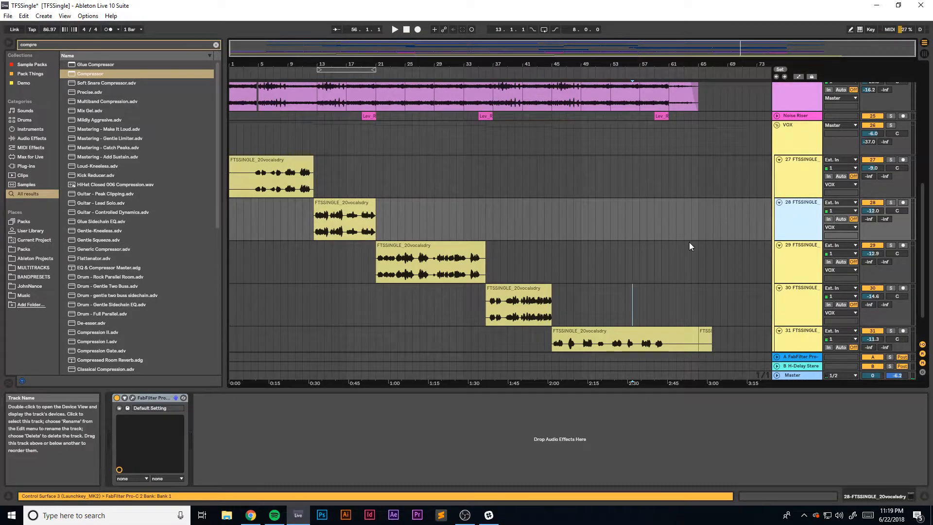
{"action": "left_click", "coordinate": [132, 398]}
{"action": "left_click_drag", "start_coordinate": [449, 116], "coordinate": [385, 136]}
{"action": "left_click", "coordinate": [562, 135]}
{"action": "scroll", "coordinate": [711, 213], "scroll_direction": "down", "scroll_amount": 3}
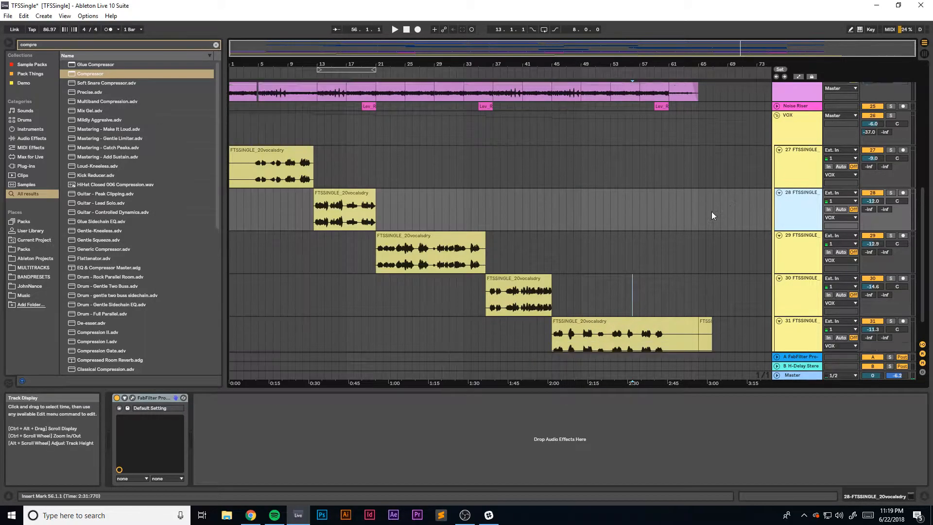
Inspect the devices on vocal tracks 29, 30 and 31, including the FabFilter Pro-C 2 settings on track 30.
{"action": "left_click", "coordinate": [797, 224]}
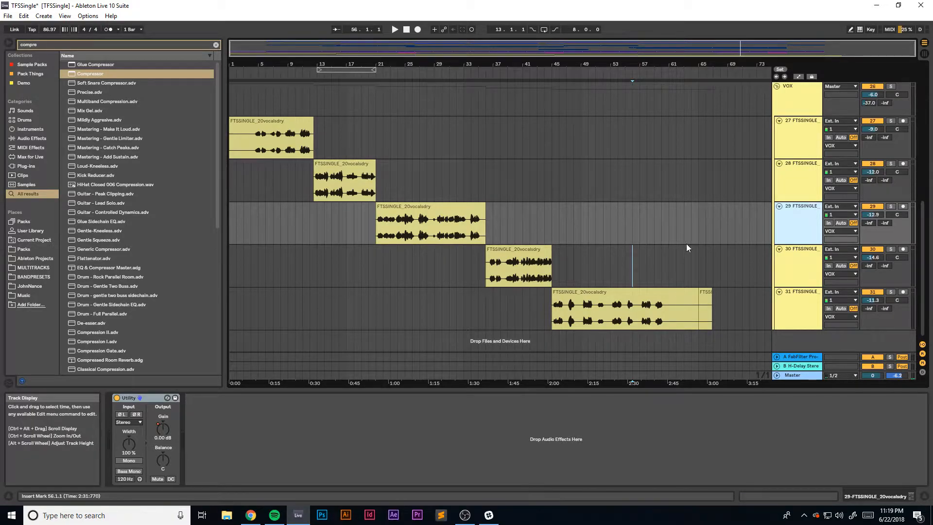
{"action": "left_click", "coordinate": [799, 267]}
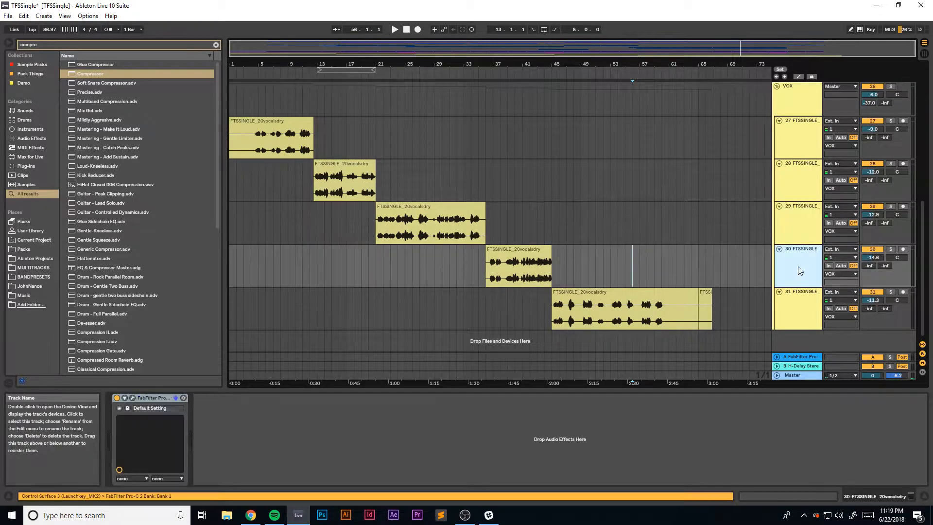
{"action": "left_click", "coordinate": [132, 398]}
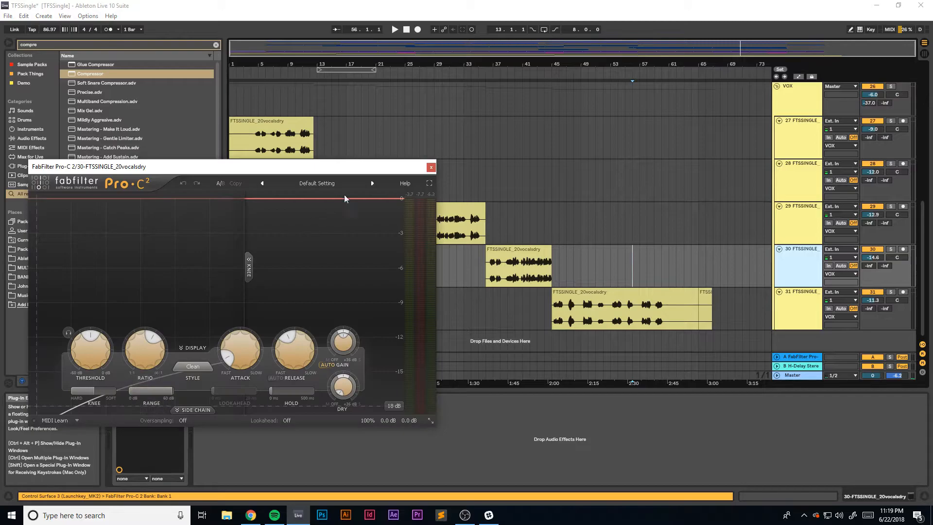
{"action": "left_click", "coordinate": [432, 167]}
{"action": "key", "text": "Down"}
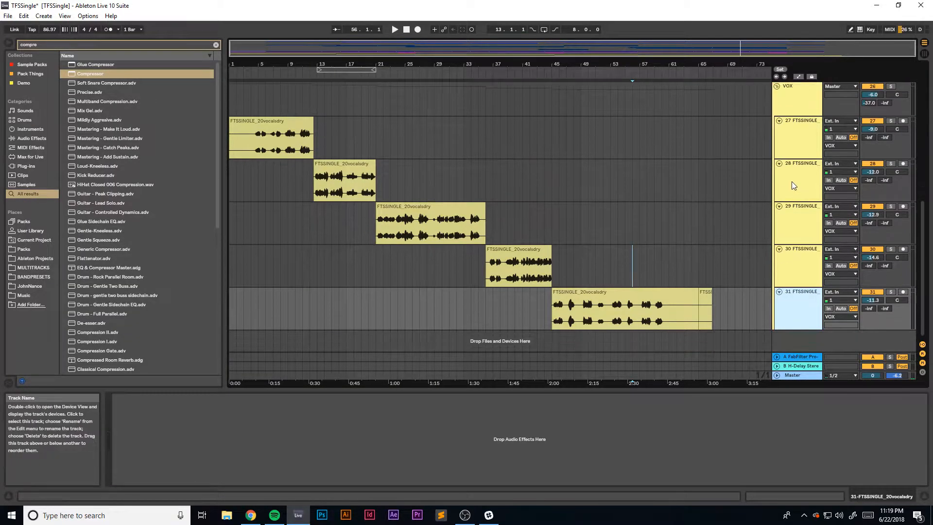
{"action": "key", "text": "Up"}
{"action": "left_click", "coordinate": [803, 218]}
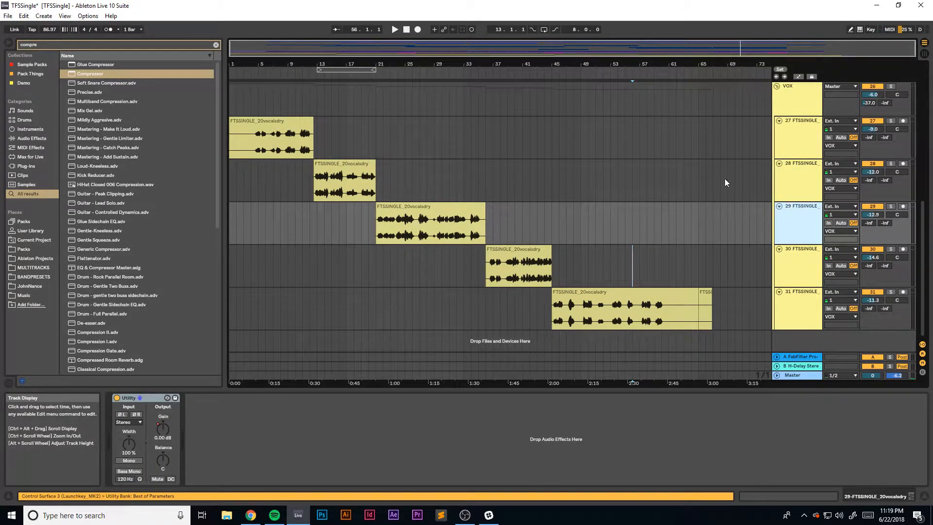
Solo the VOX group and place the playback start at bar 5.
{"action": "scroll", "coordinate": [627, 196], "scroll_direction": "up", "scroll_amount": 3}
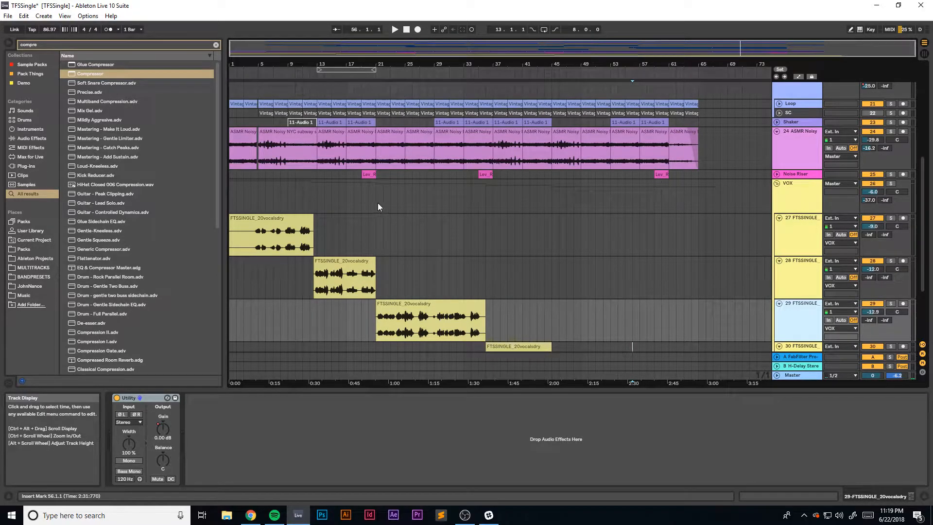
{"action": "left_click", "coordinate": [277, 202]}
{"action": "left_click", "coordinate": [891, 184]}
{"action": "left_click_drag", "start_coordinate": [306, 64], "coordinate": [347, 194]}
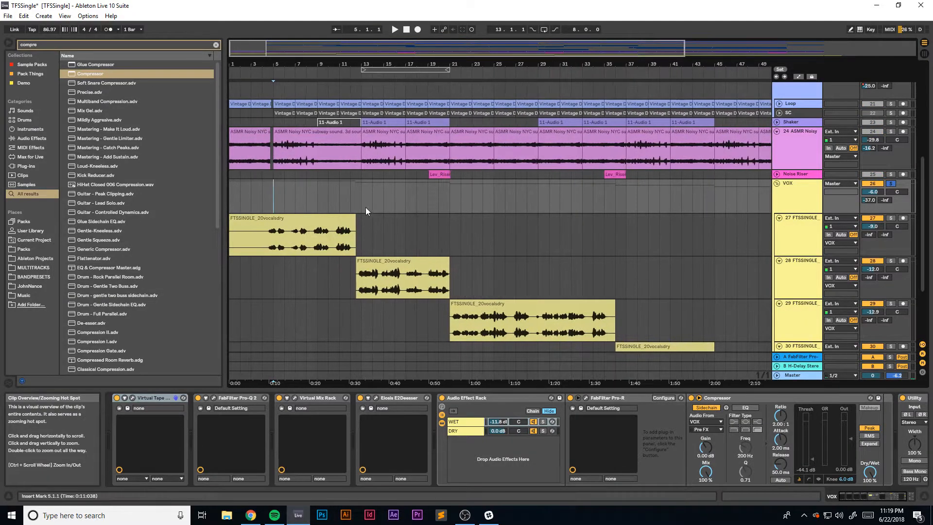
Deactivate every device in the VOX group's chain, from Virtual Tape Machines through the Audio Effect Rack to Utility.
{"action": "left_click", "coordinate": [117, 397]}
{"action": "left_click", "coordinate": [198, 398]}
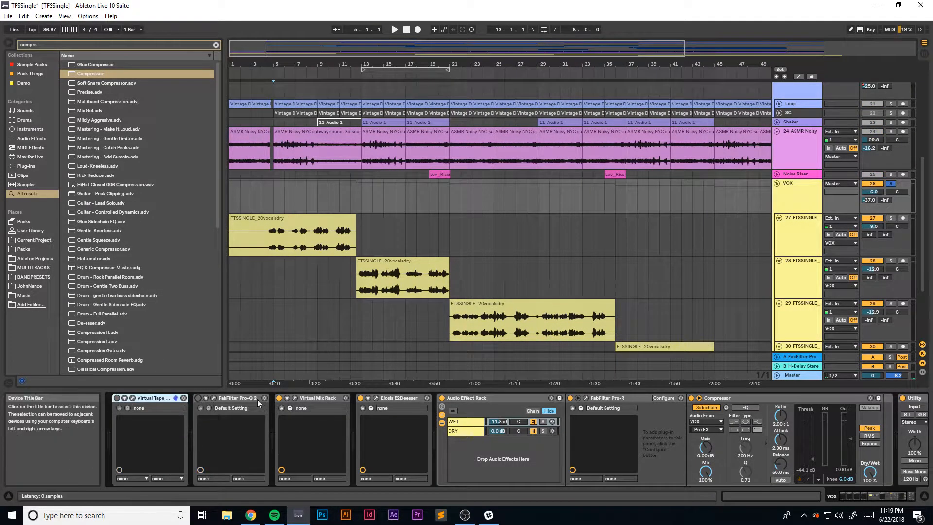
{"action": "left_click", "coordinate": [278, 397]}
{"action": "left_click", "coordinate": [364, 398]}
{"action": "left_click", "coordinate": [360, 397]}
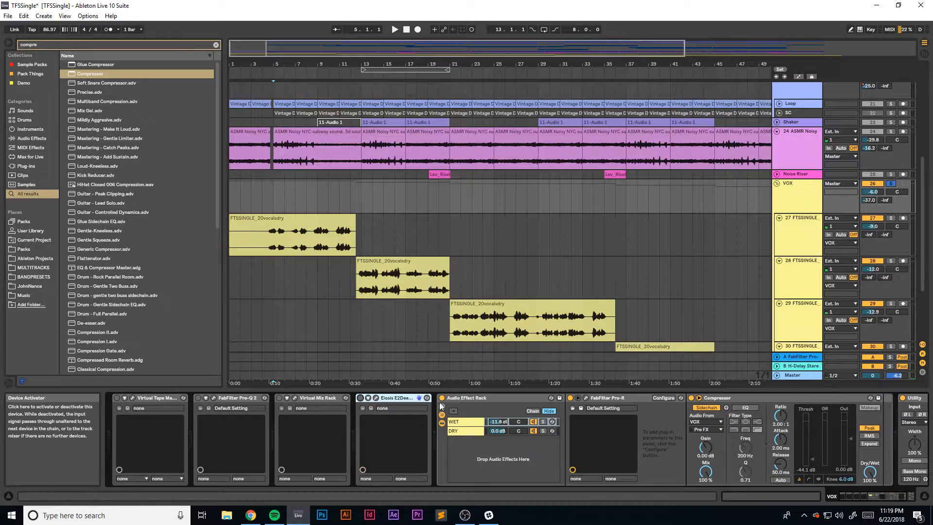
{"action": "left_click", "coordinate": [442, 398]}
{"action": "left_click", "coordinate": [571, 397]}
{"action": "left_click", "coordinate": [691, 398]}
{"action": "left_click", "coordinate": [904, 495]}
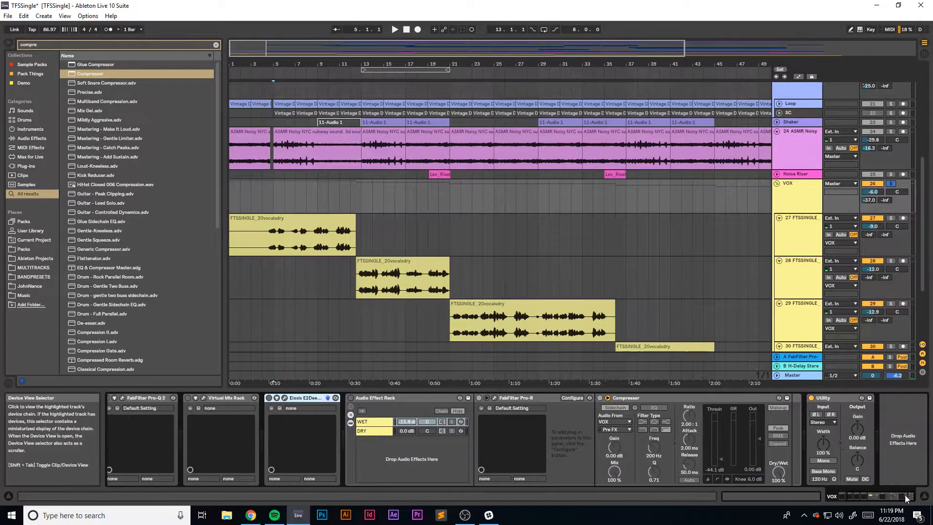
{"action": "left_click", "coordinate": [812, 398]}
{"action": "left_click_drag", "start_coordinate": [886, 498], "coordinate": [862, 497]}
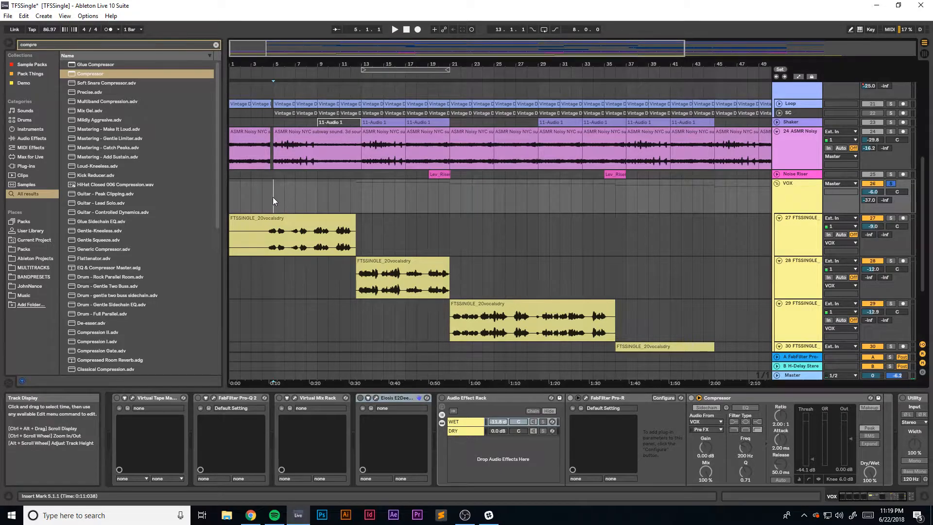
Listen to the soloed vocals without group effects from bar 5 and from the second vocal clip, and set the start marker to bar 13.
{"action": "key", "text": "space"}
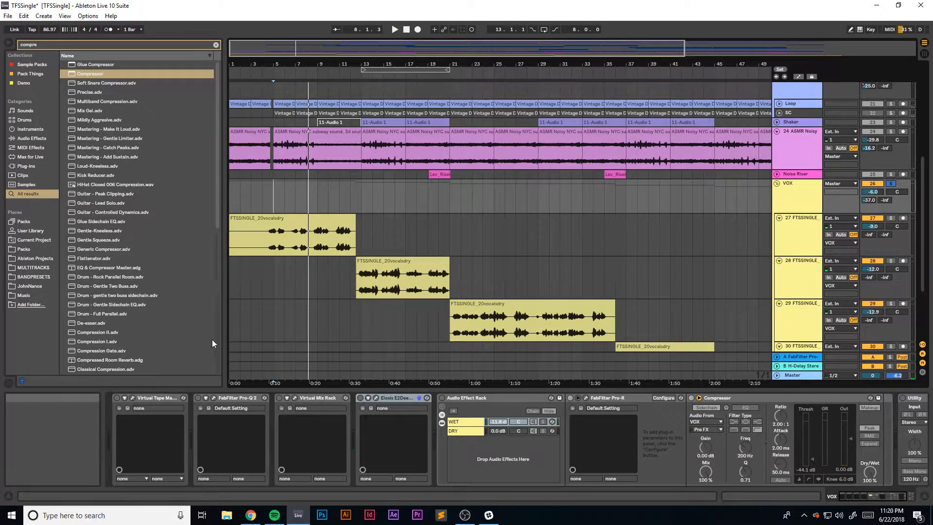
{"action": "left_click", "coordinate": [355, 281]}
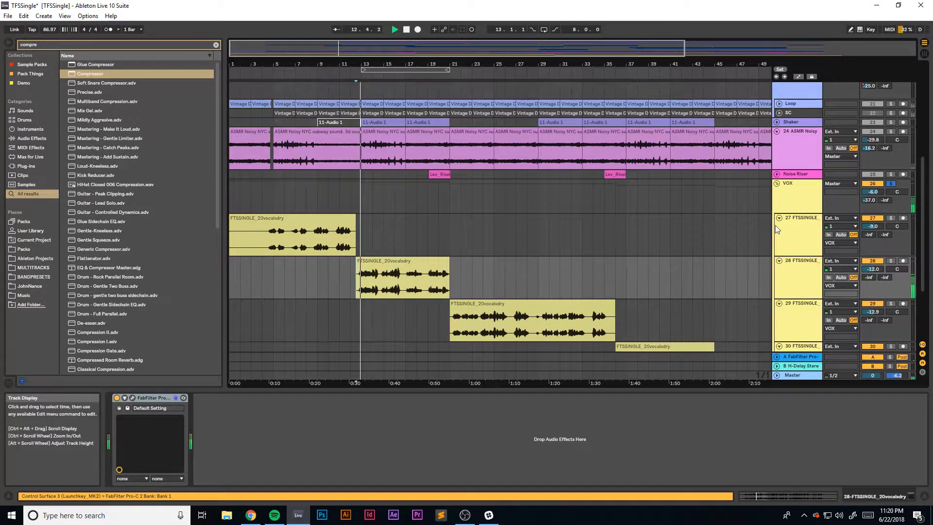
{"action": "left_click", "coordinate": [793, 192]}
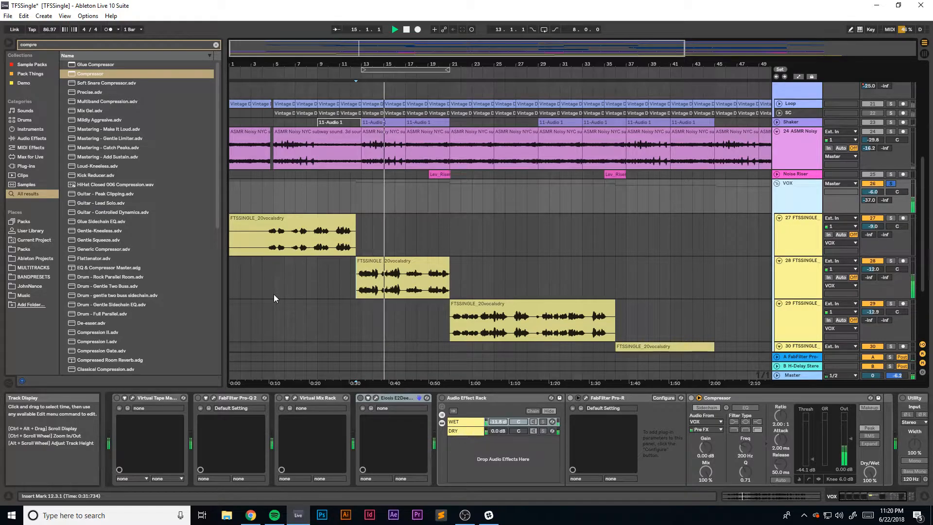
{"action": "left_click", "coordinate": [363, 199]}
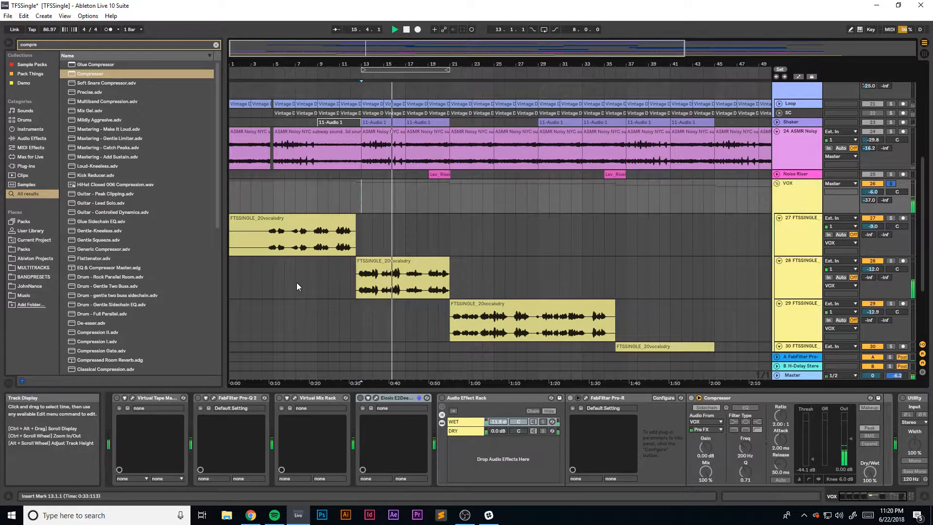
{"action": "key", "text": "space"}
Activate Virtual Tape Machines on the VOX group, open its plug-in window and audition the vocals from bar 13.
{"action": "left_click", "coordinate": [118, 398]}
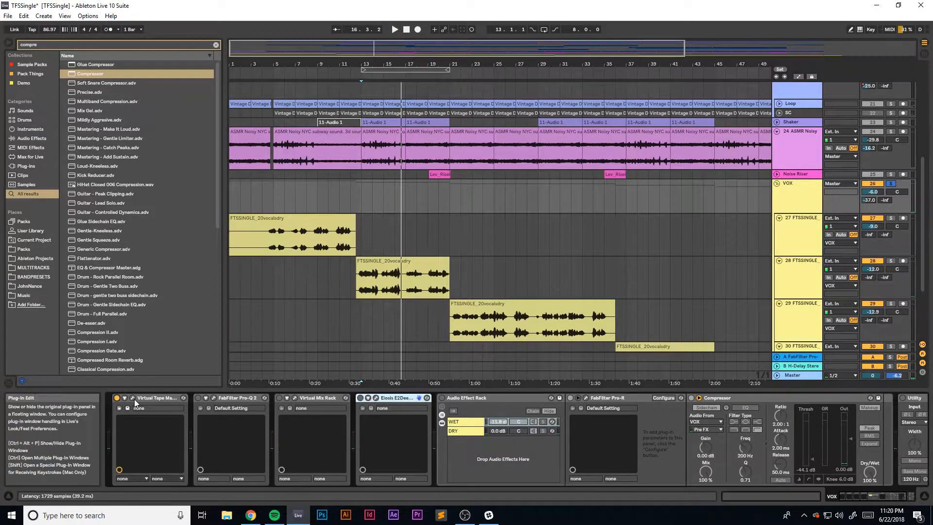
{"action": "left_click", "coordinate": [133, 398]}
{"action": "key", "text": "space"}
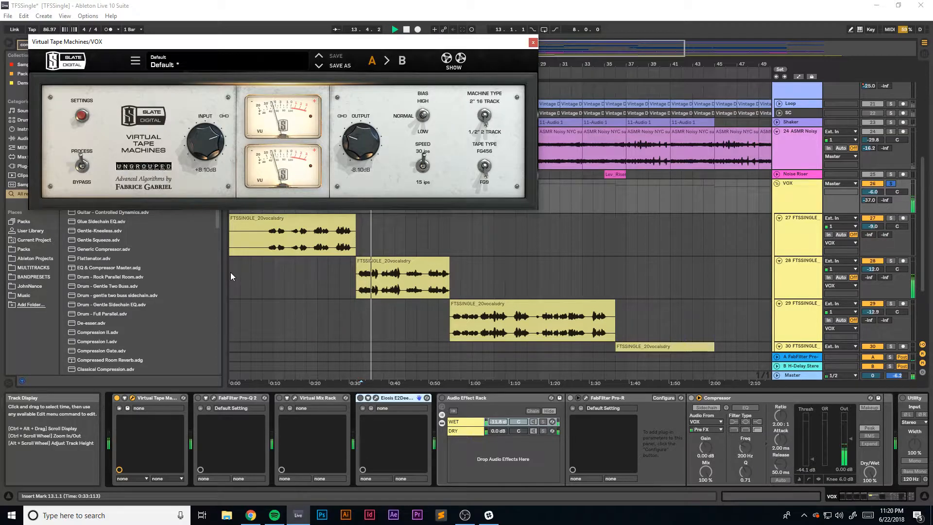
{"action": "key", "text": "space"}
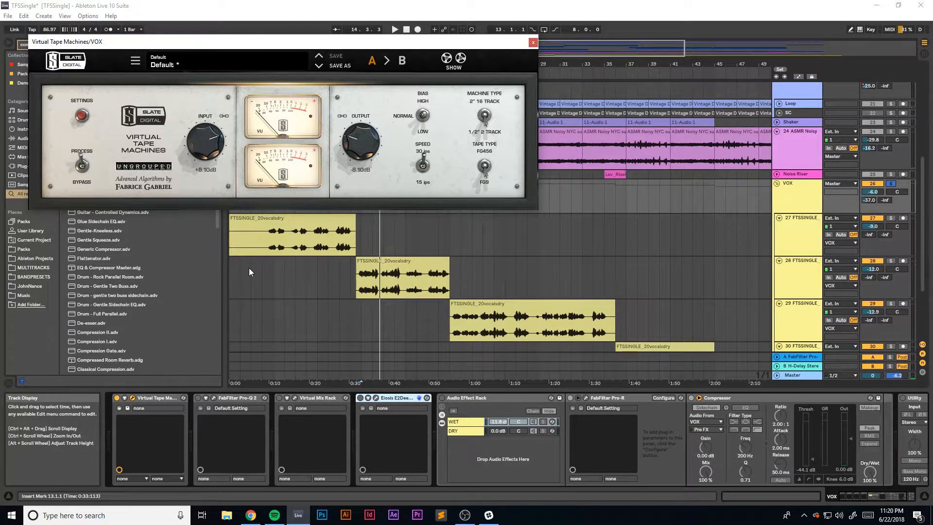
{"action": "left_click_drag", "start_coordinate": [305, 46], "coordinate": [311, 67]}
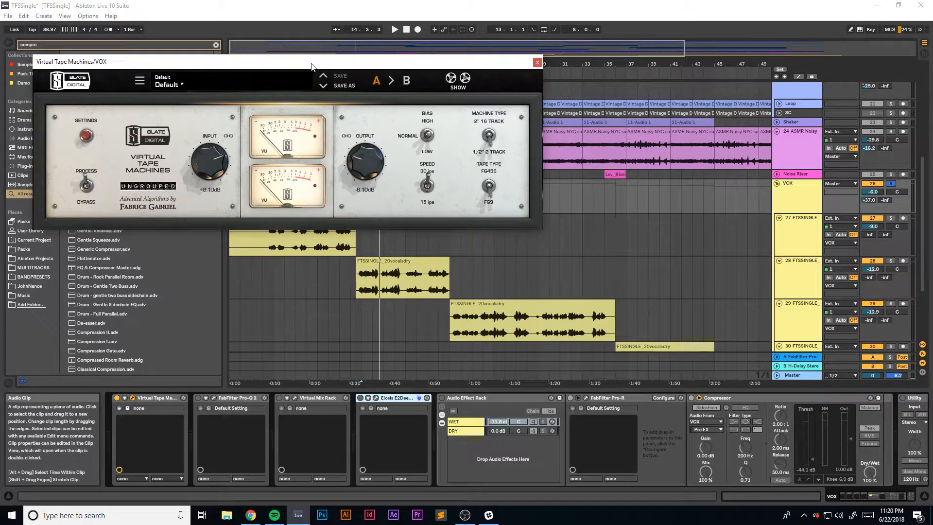
Close the Virtual Tape Machines window, activate FabFilter Pro-Q 2 on the VOX group and open its plug-in window.
{"action": "left_click", "coordinate": [537, 62]}
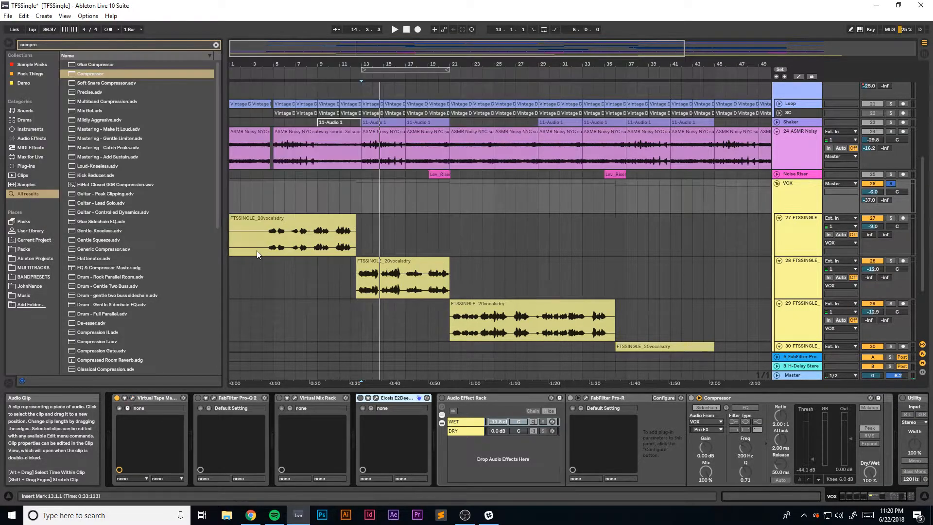
{"action": "left_click", "coordinate": [214, 397]}
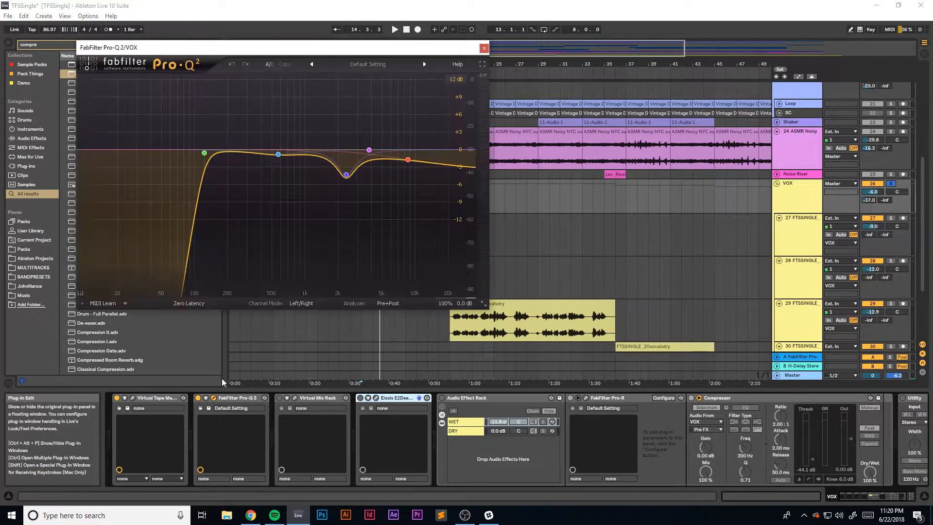
{"action": "left_click_drag", "start_coordinate": [307, 52], "coordinate": [323, 70]}
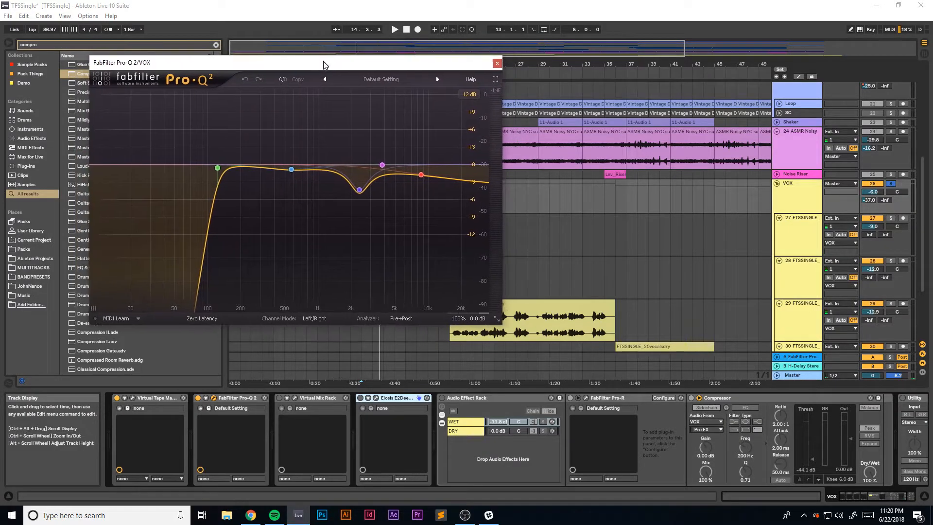
Compare the soloed vocals from bar 13 with FabFilter Pro-Q 2 off and on, leave it active and close its window.
{"action": "key", "text": "space"}
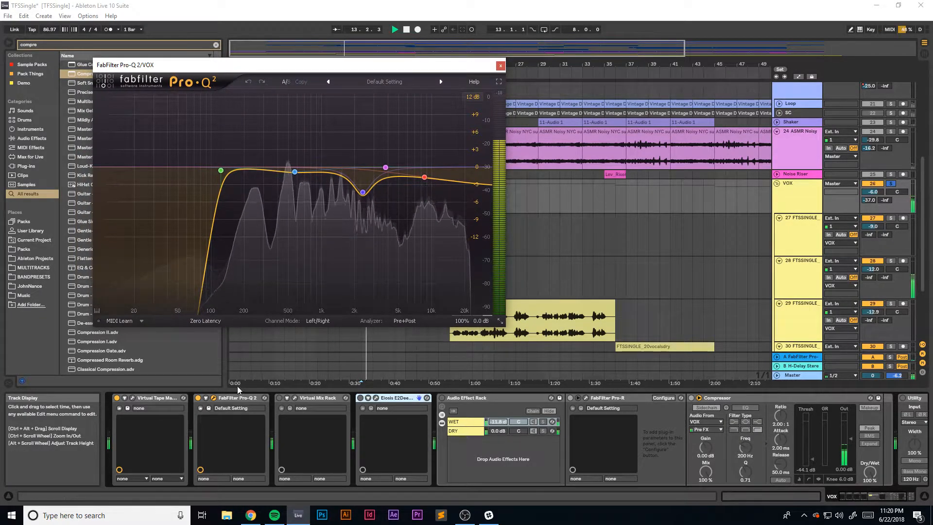
{"action": "left_click", "coordinate": [199, 398]}
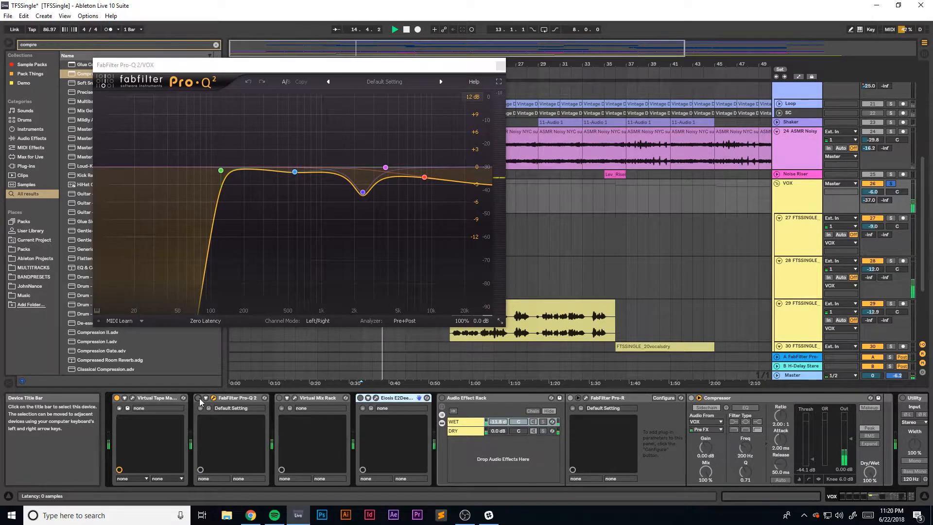
{"action": "left_click", "coordinate": [199, 398]}
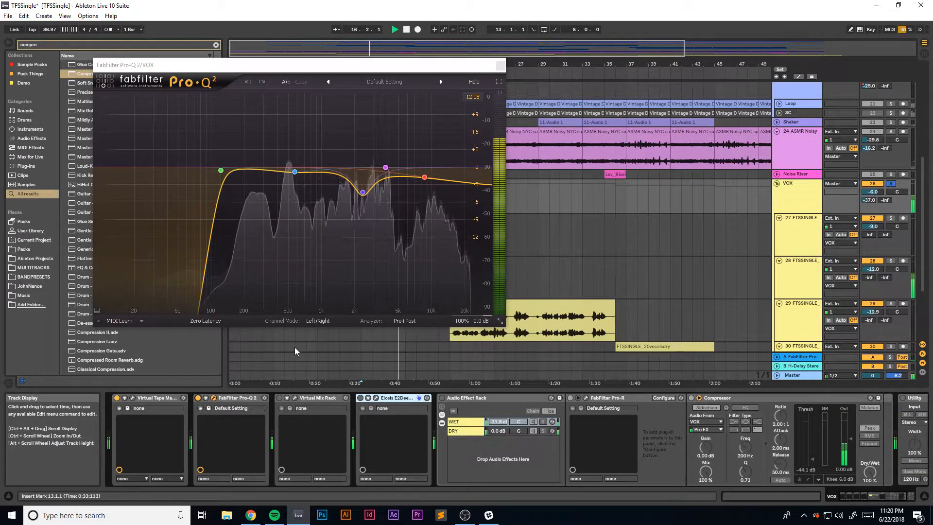
{"action": "key", "text": "space"}
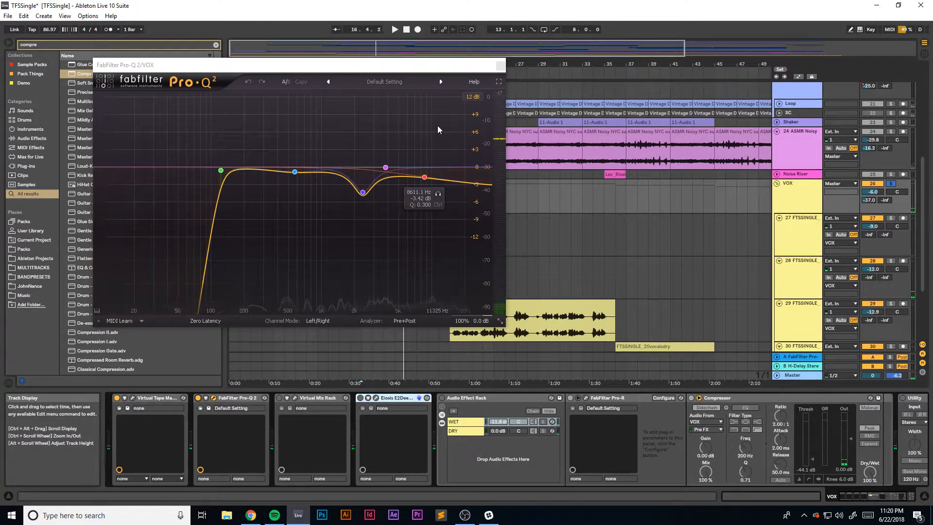
{"action": "left_click", "coordinate": [501, 66]}
Activate Virtual Mix Rack on the VOX group, open its plug-in window and audition the vocals from bar 13.
{"action": "left_click", "coordinate": [280, 398]}
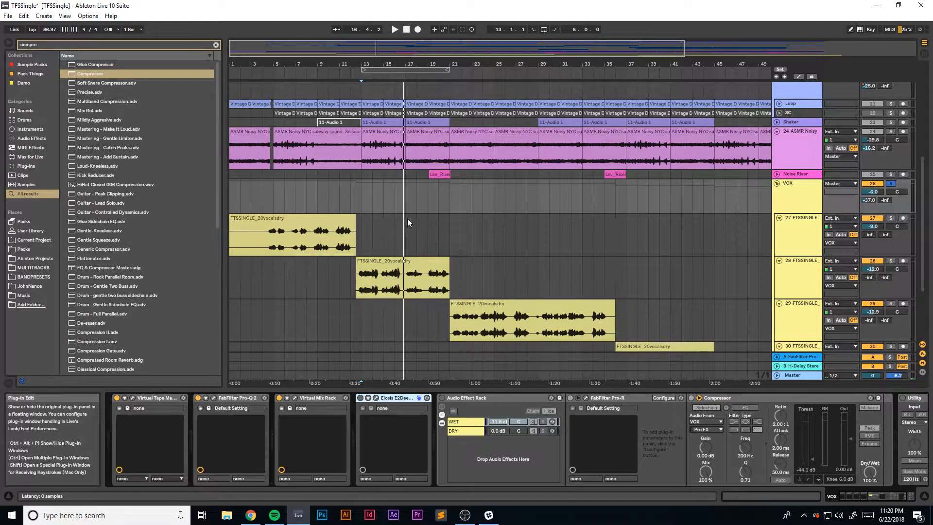
{"action": "left_click", "coordinate": [294, 398]}
{"action": "left_click_drag", "start_coordinate": [552, 56], "coordinate": [392, 73]}
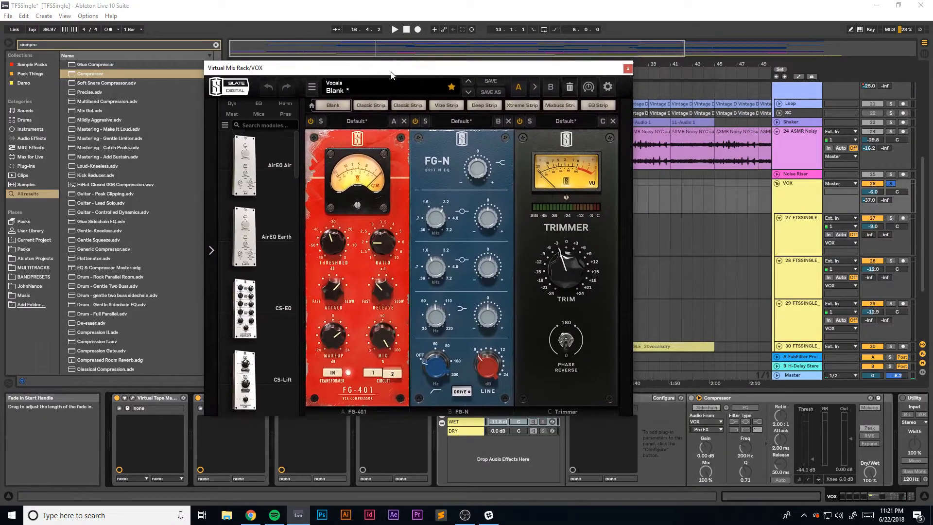
{"action": "key", "text": "space"}
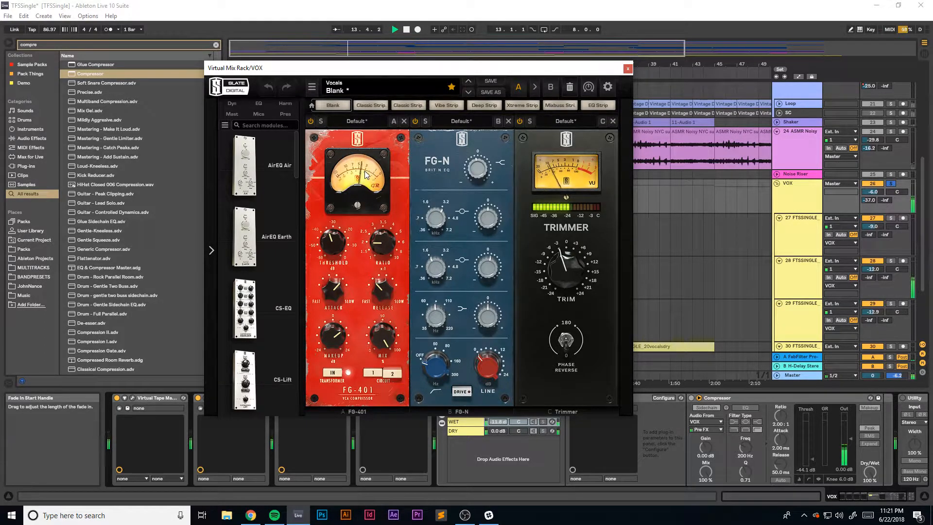
{"action": "key", "text": "space"}
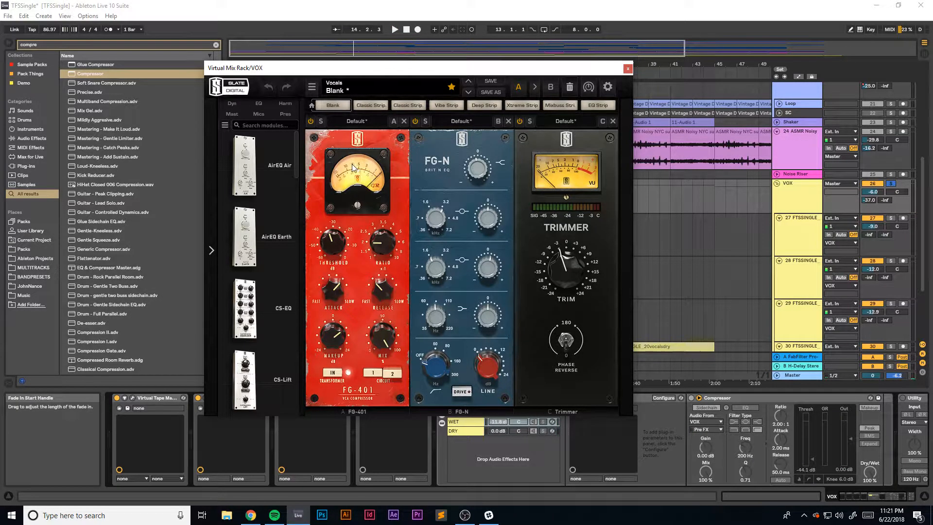
{"action": "left_click_drag", "start_coordinate": [370, 68], "coordinate": [392, 67]}
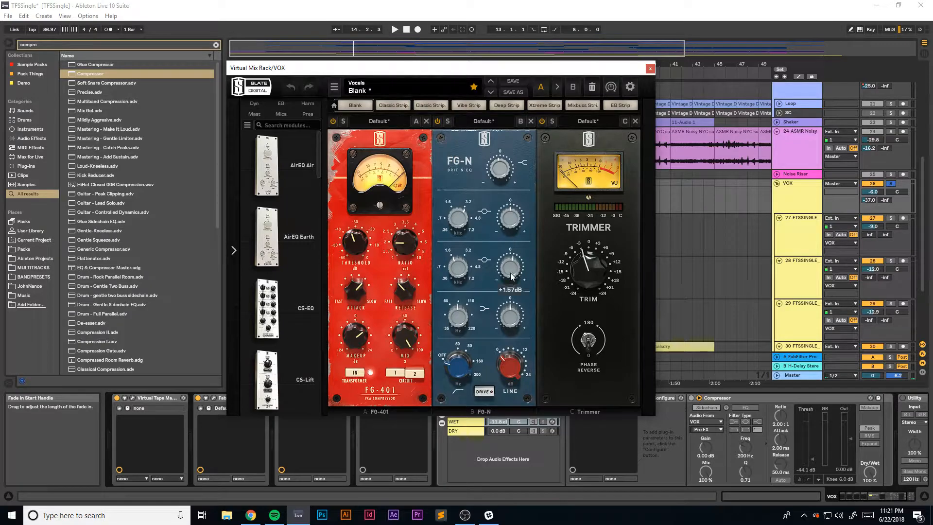
Compare the vocals with Virtual Mix Rack bypassed and active, leave it on and close its window.
{"action": "left_click_drag", "start_coordinate": [316, 68], "coordinate": [507, 61]}
{"action": "key", "text": "space"}
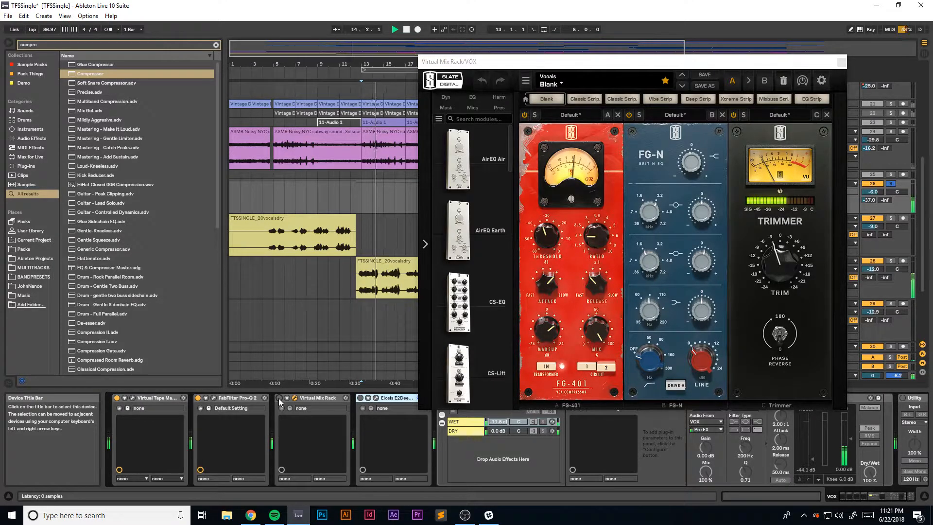
{"action": "key", "text": "space"}
{"action": "left_click", "coordinate": [280, 398]}
{"action": "key", "text": "space"}
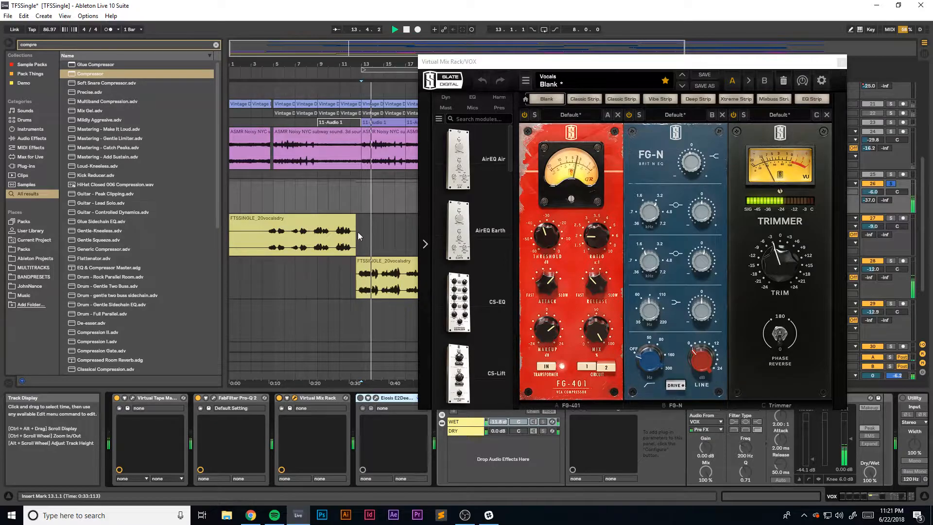
{"action": "left_click_drag", "start_coordinate": [633, 68], "coordinate": [493, 81]}
{"action": "key", "text": "space"}
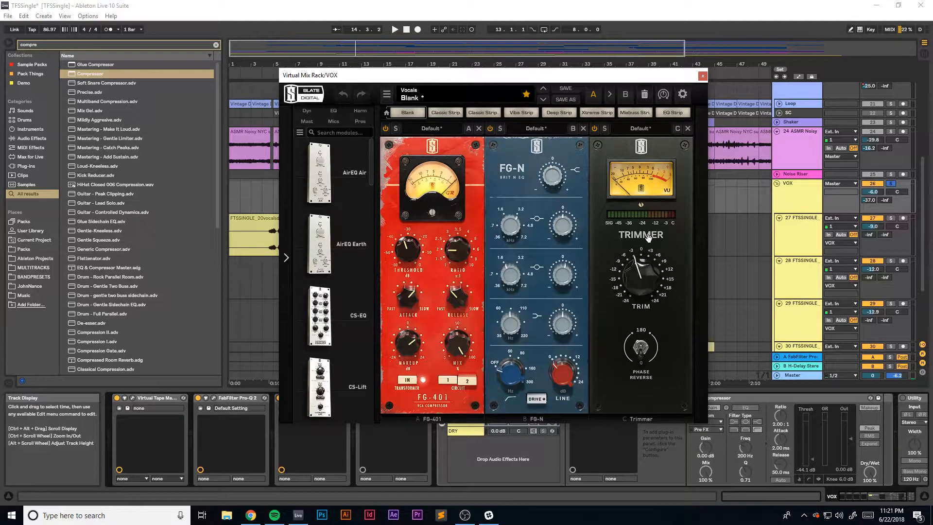
{"action": "left_click", "coordinate": [703, 76]}
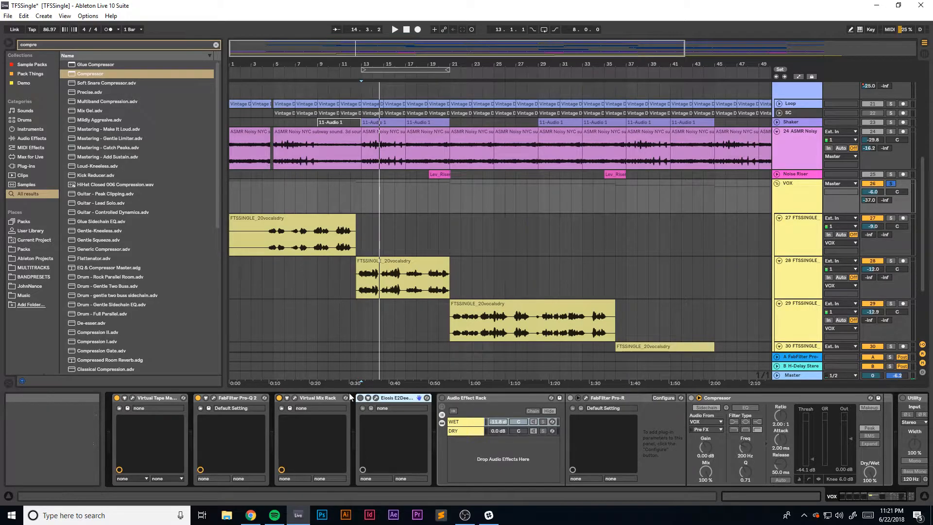
Activate Eiosis E2Deesser on the VOX group, open its plug-in window and audition the vocals from bar 13.
{"action": "left_click", "coordinate": [378, 399]}
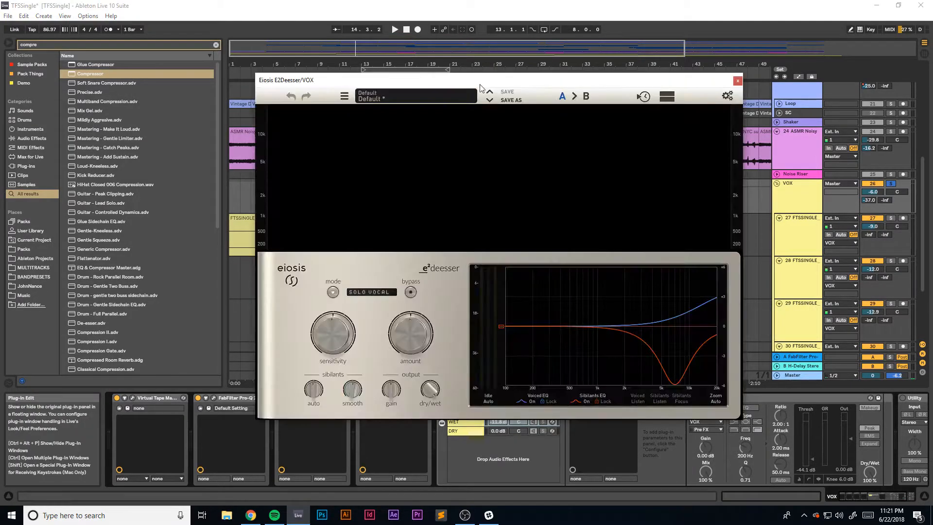
{"action": "left_click_drag", "start_coordinate": [481, 79], "coordinate": [662, 65]}
{"action": "key", "text": "space"}
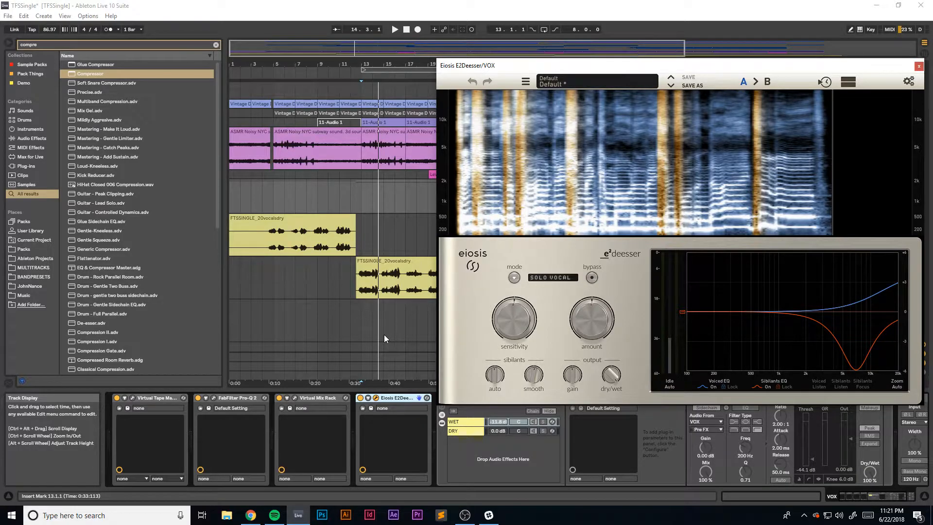
Listen to the vocals from bar 13 with E2Deesser deactivated, and reactivate it after stopping playback.
{"action": "left_click", "coordinate": [361, 399]}
{"action": "key", "text": "space"}
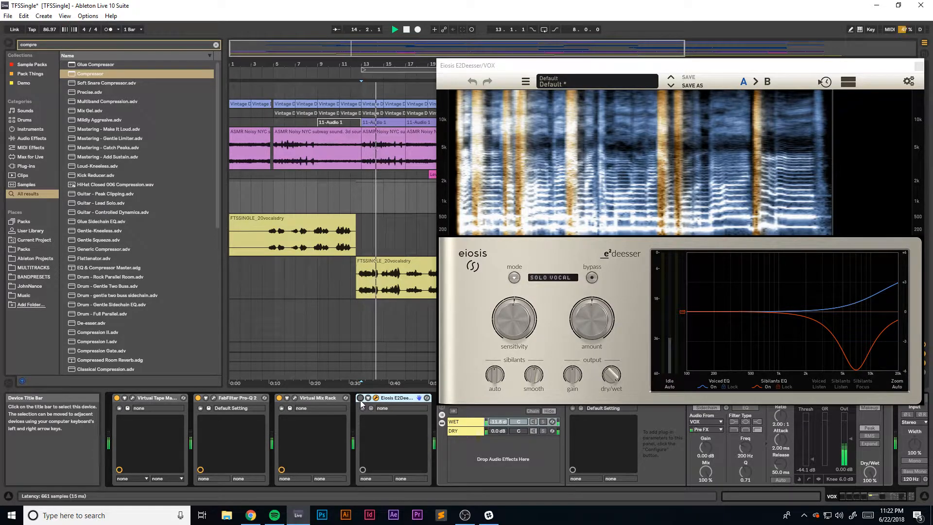
{"action": "key", "text": "space"}
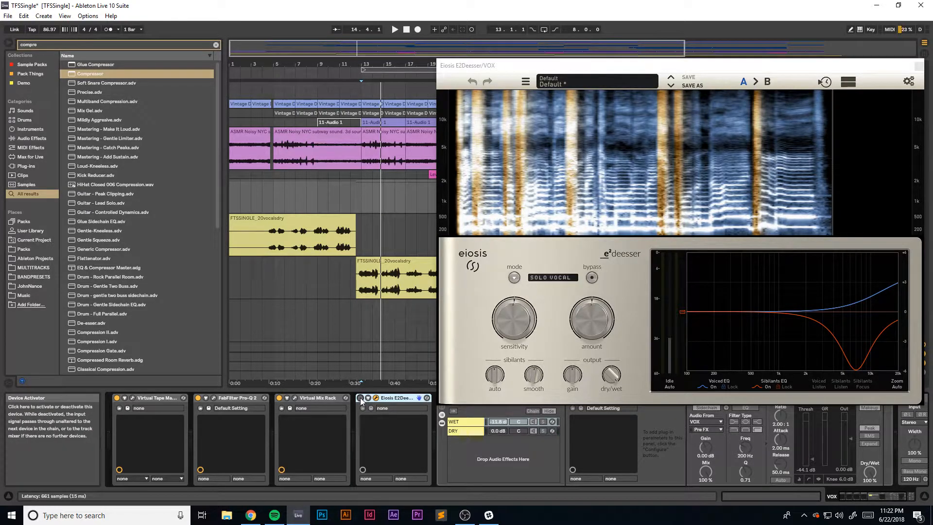
{"action": "left_click", "coordinate": [360, 399]}
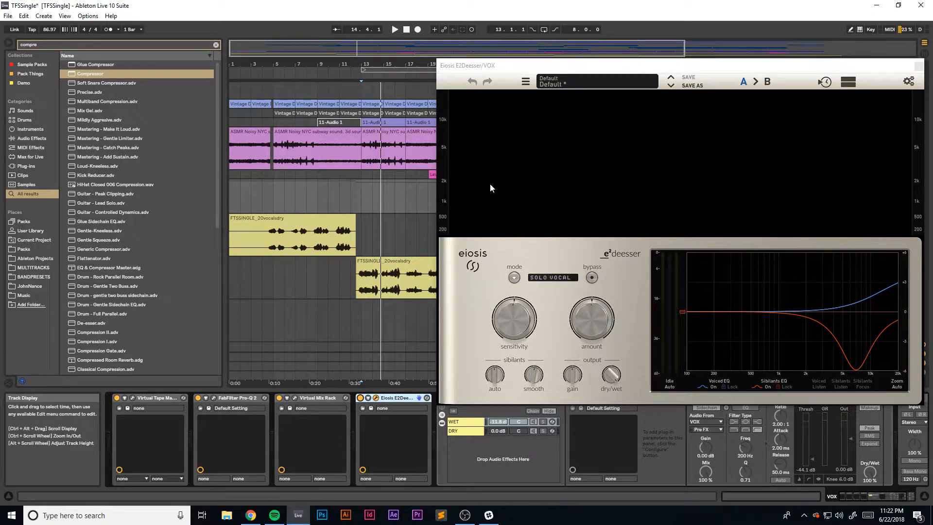
Play the vocals through the active E2Deesser, examine the sibilants in its spectrogram and its EQ curves, and close its window.
{"action": "left_click_drag", "start_coordinate": [595, 68], "coordinate": [579, 69]}
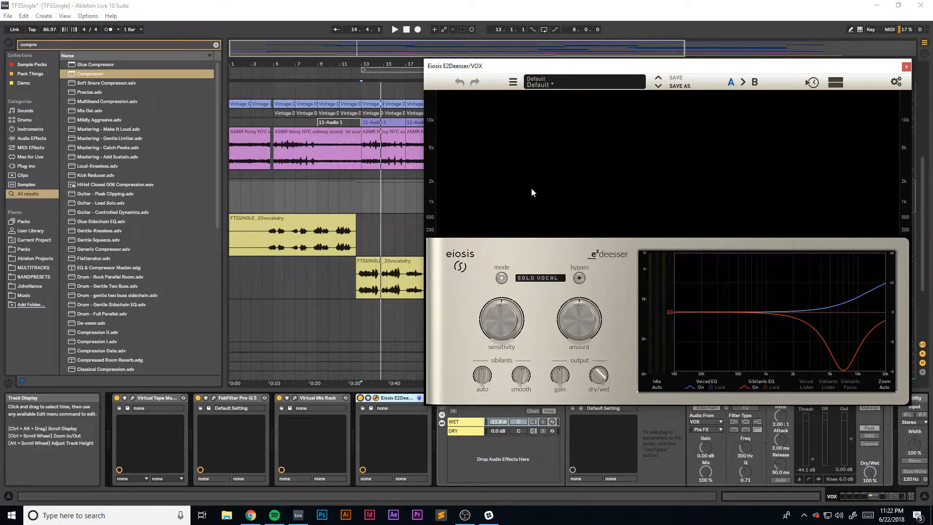
{"action": "key", "text": "space"}
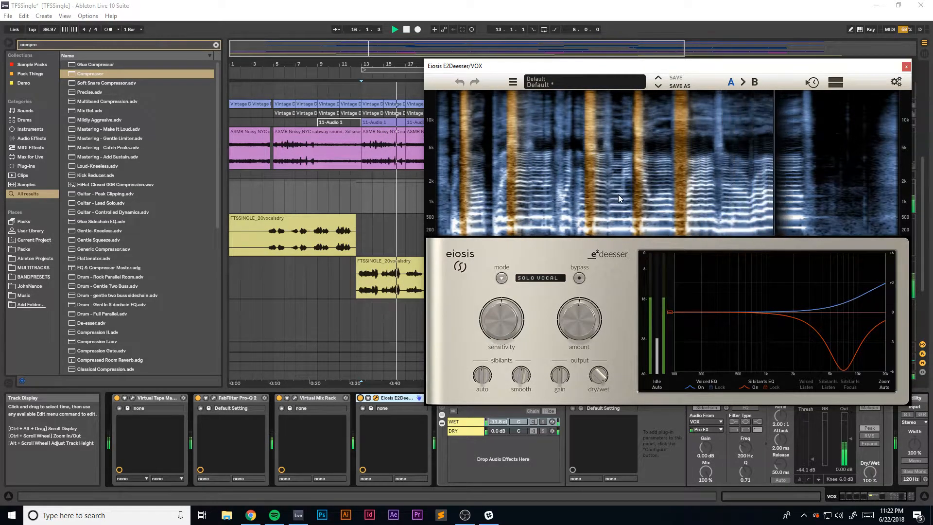
{"action": "key", "text": "space"}
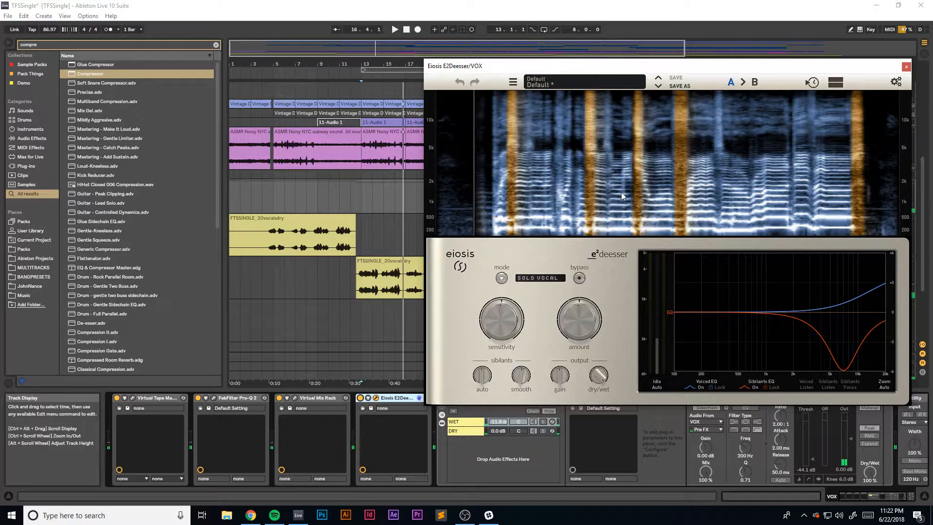
{"action": "left_click_drag", "start_coordinate": [698, 71], "coordinate": [651, 75]}
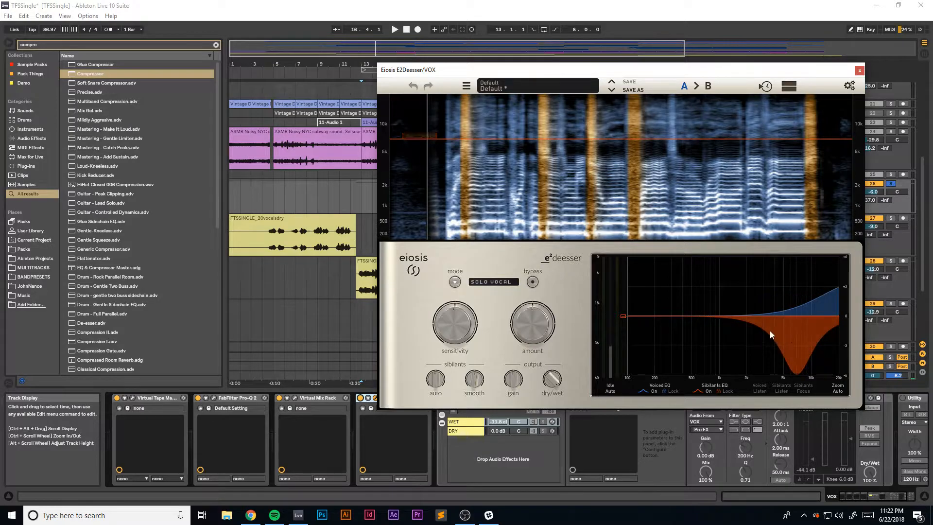
{"action": "left_click_drag", "start_coordinate": [659, 70], "coordinate": [614, 73]}
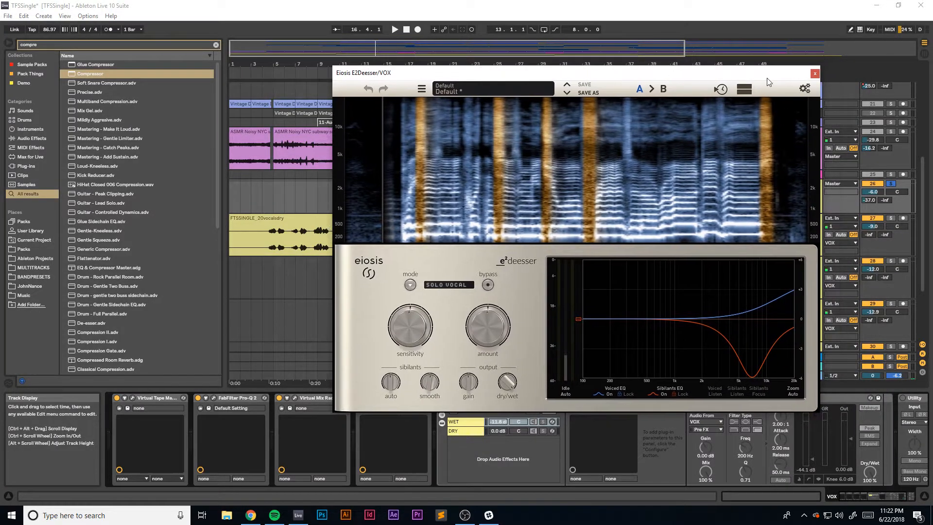
{"action": "left_click", "coordinate": [814, 75]}
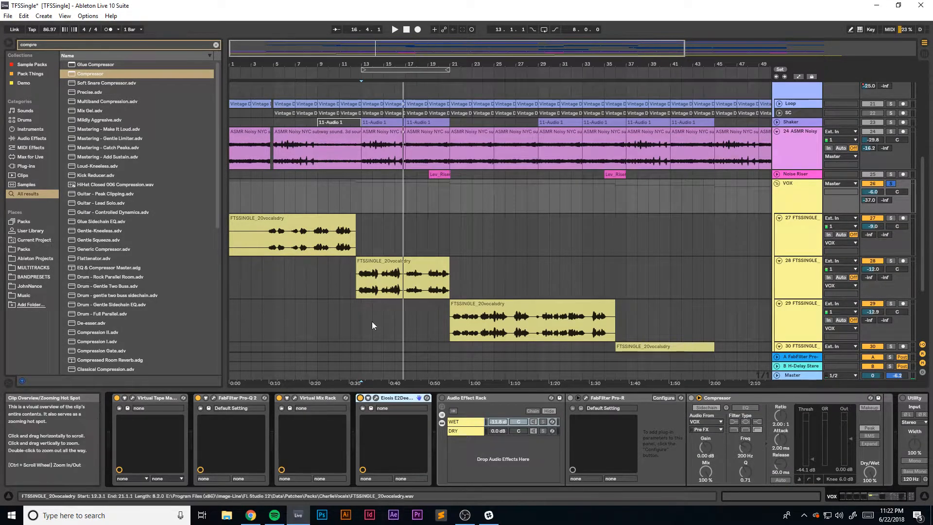
Reopen the E2Deesser plug-in window to review its settings, and close it again.
{"action": "left_click", "coordinate": [378, 399]}
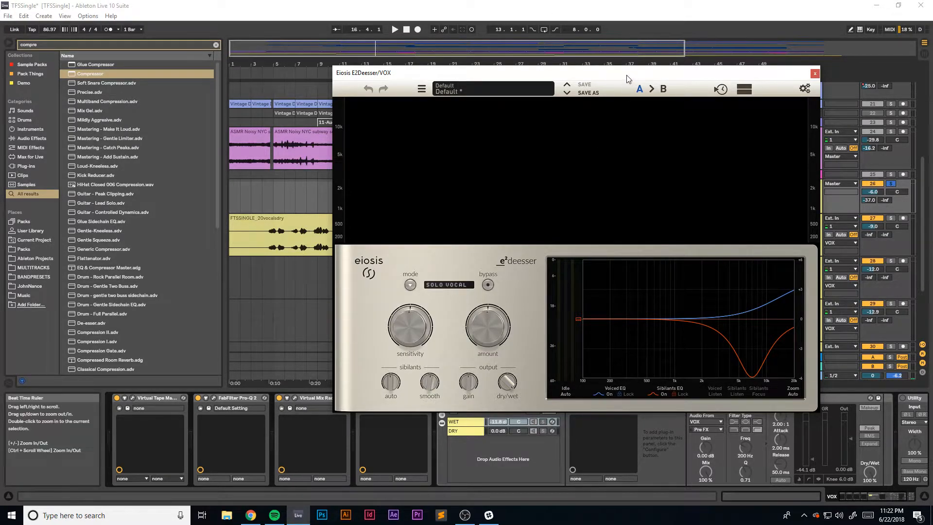
{"action": "left_click_drag", "start_coordinate": [628, 75], "coordinate": [594, 73]}
{"action": "left_click", "coordinate": [780, 71]}
Bring the end of the VOX device chain into view and listen to the soloed vocals from bar 13.
{"action": "left_click_drag", "start_coordinate": [462, 48], "coordinate": [427, 48]}
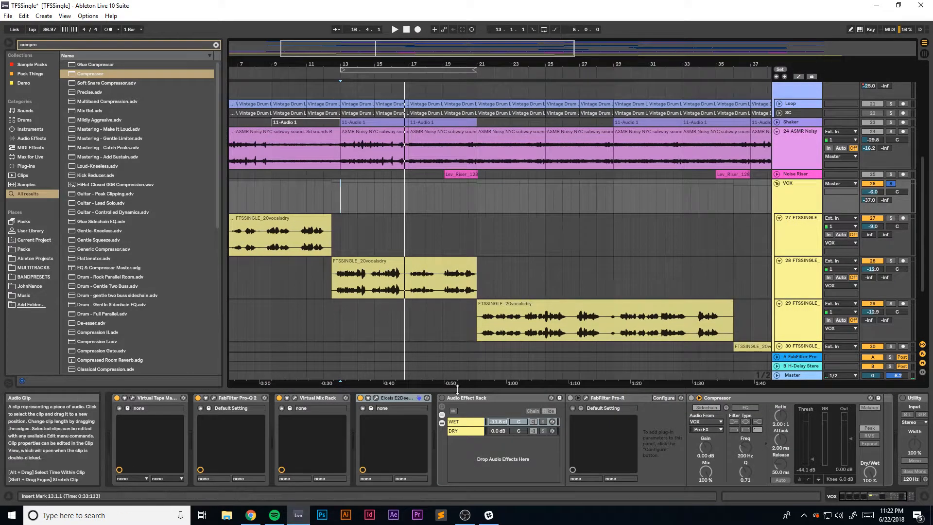
{"action": "left_click_drag", "start_coordinate": [912, 500], "coordinate": [918, 499]}
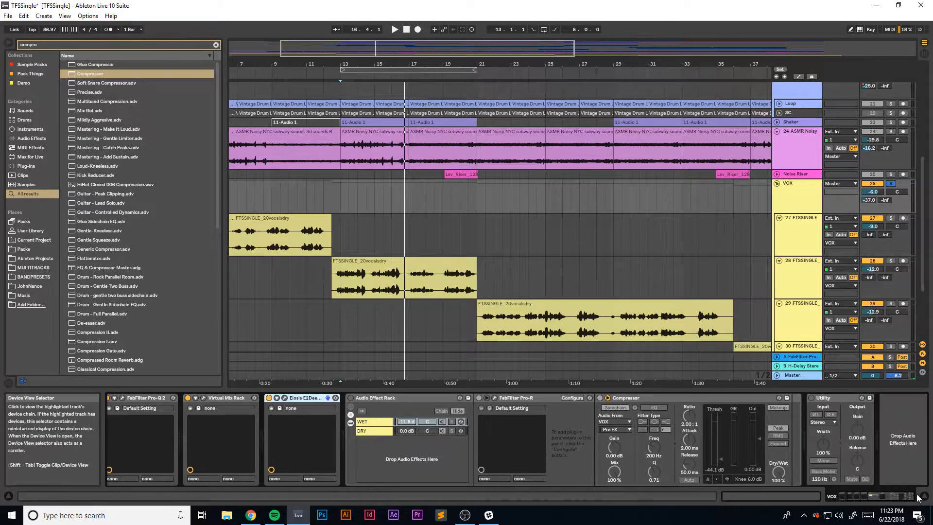
{"action": "left_click", "coordinate": [372, 345]}
{"action": "key", "text": "space"}
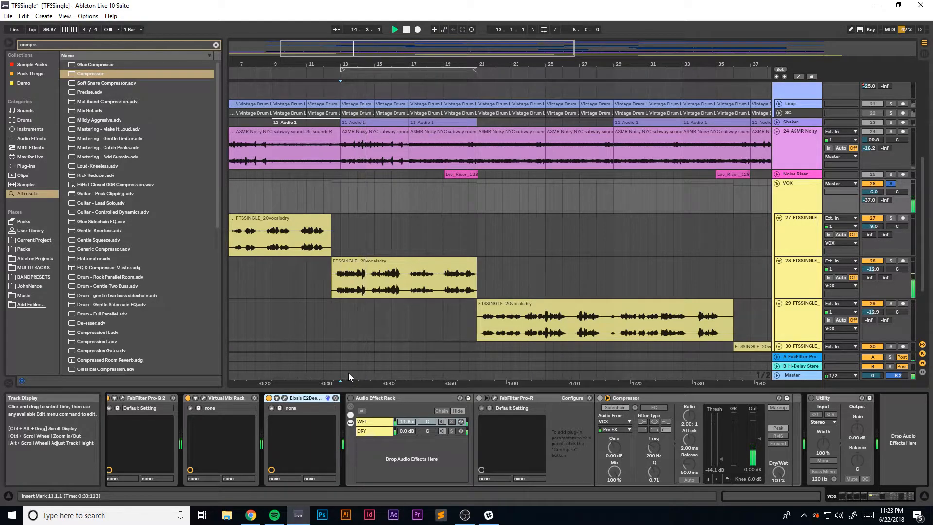
Unsolo the VOX group, hear the vocals in the full mix from bar 13, and solo the group again.
{"action": "left_click", "coordinate": [892, 184]}
{"action": "key", "text": "space"}
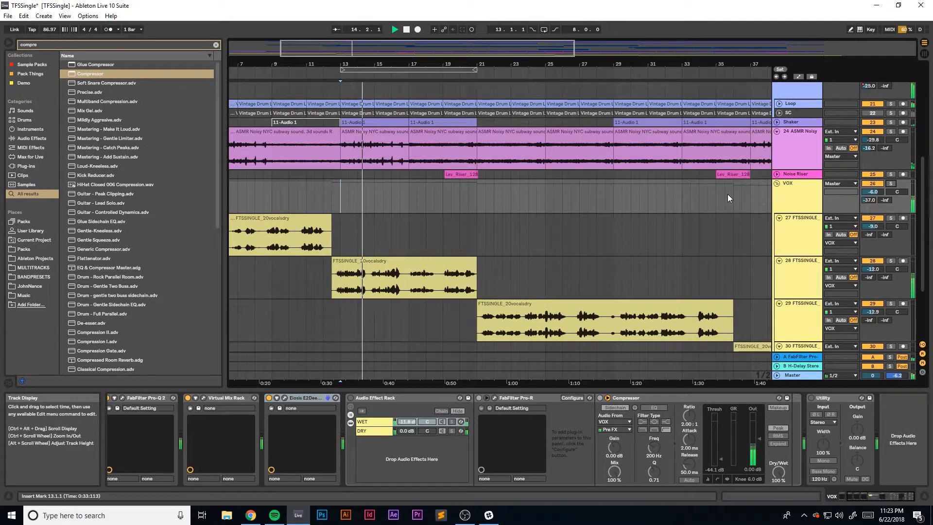
{"action": "key", "text": "space"}
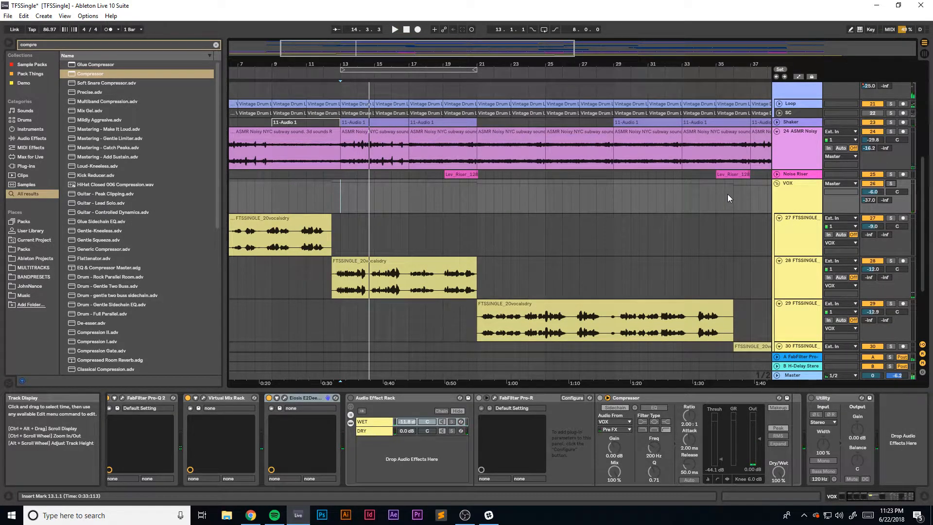
{"action": "left_click", "coordinate": [892, 183]}
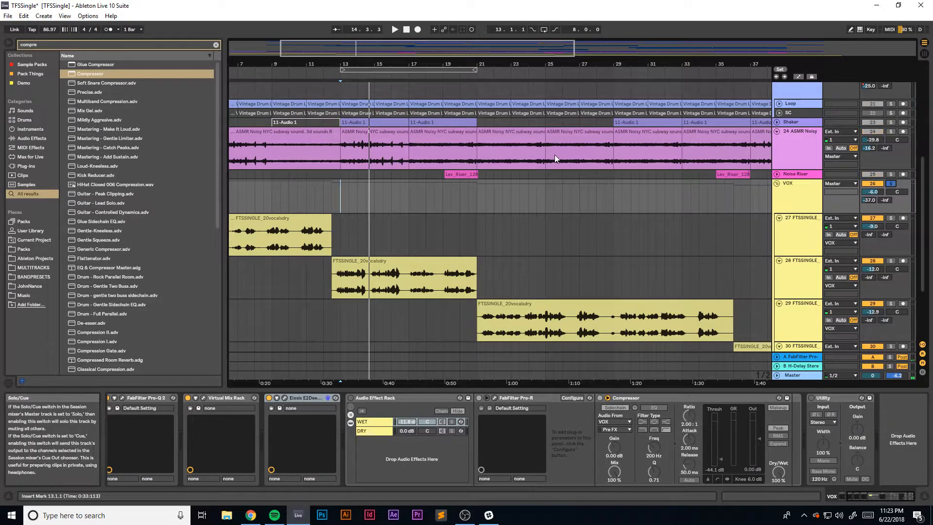
{"action": "left_click_drag", "start_coordinate": [386, 49], "coordinate": [352, 69]}
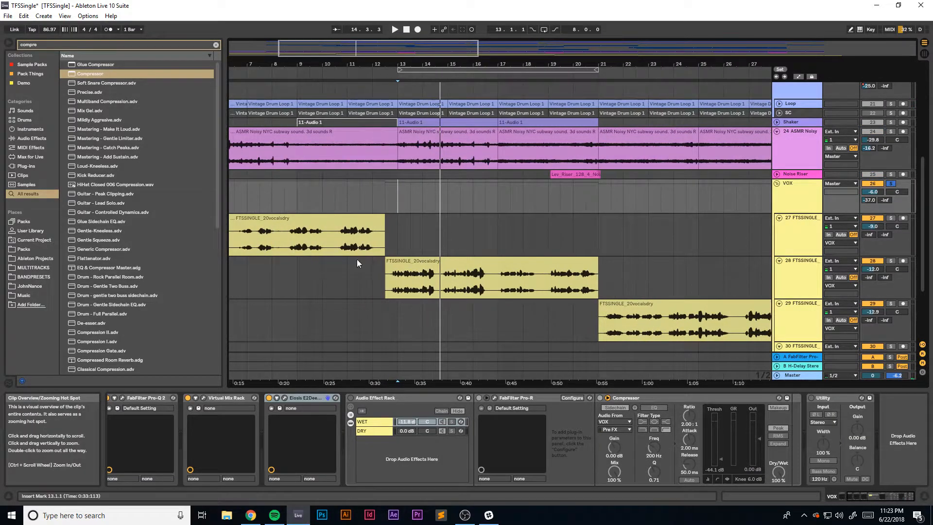
Activate the VOX group's Audio Effect Rack, play the vocals from bar 13, and inspect its DRY and WET chains.
{"action": "left_click", "coordinate": [351, 397]}
{"action": "key", "text": "space"}
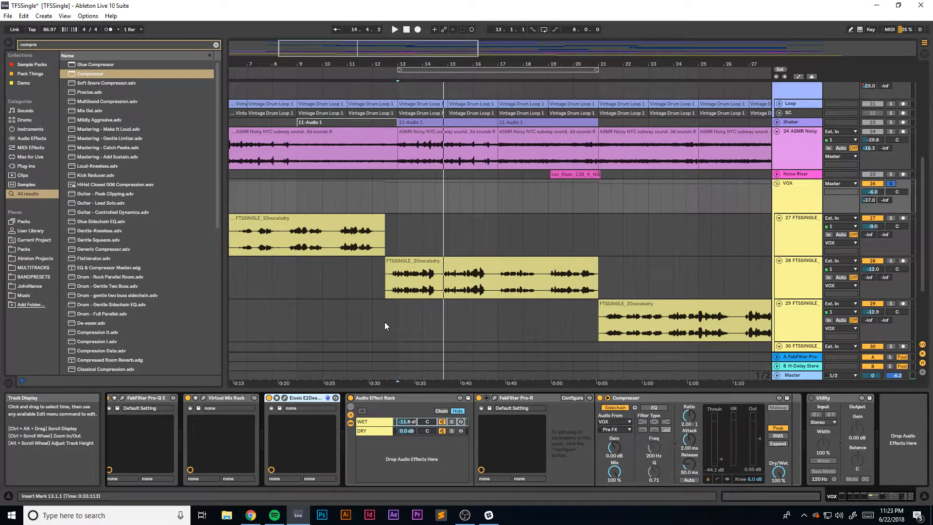
{"action": "left_click", "coordinate": [372, 432]}
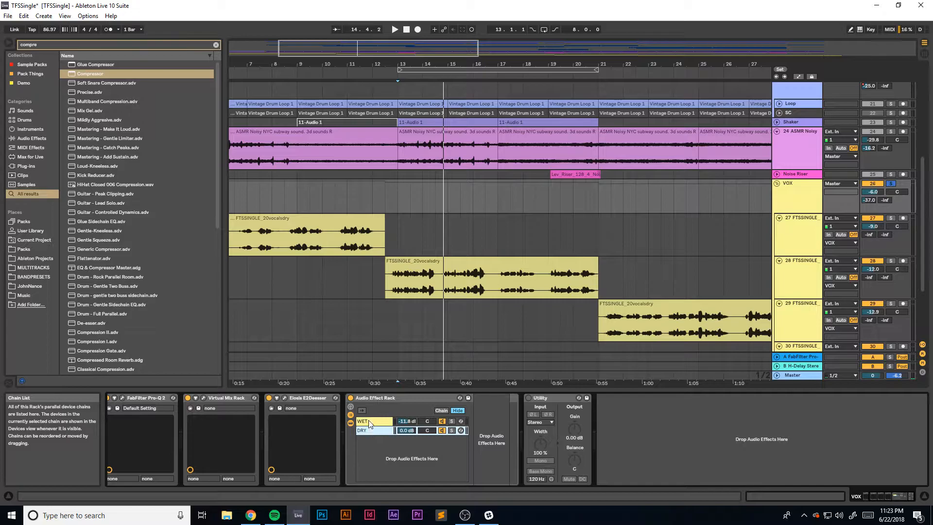
{"action": "left_click", "coordinate": [369, 430]}
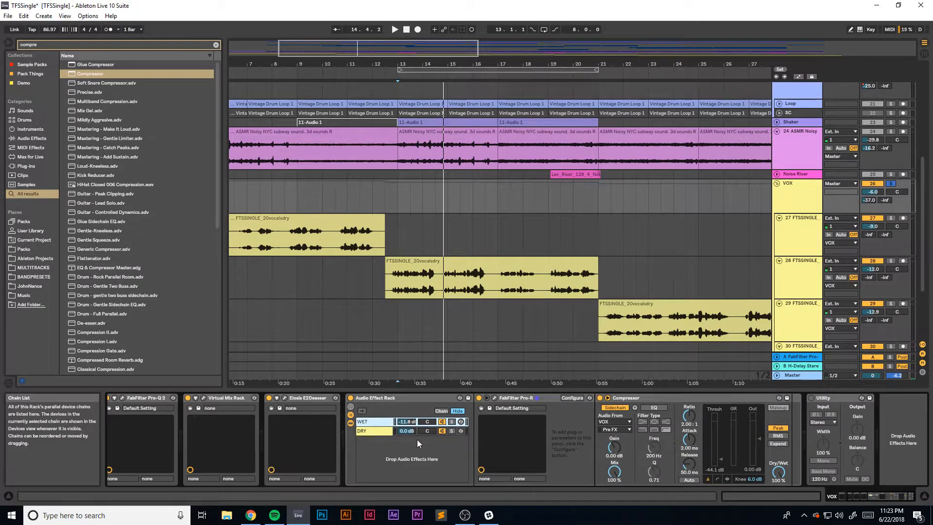
Open the WET chain's FabFilter Pro-R reverb, review its settings including the mix, and close its window.
{"action": "left_click", "coordinate": [494, 398]}
{"action": "left_click_drag", "start_coordinate": [398, 112], "coordinate": [335, 76]}
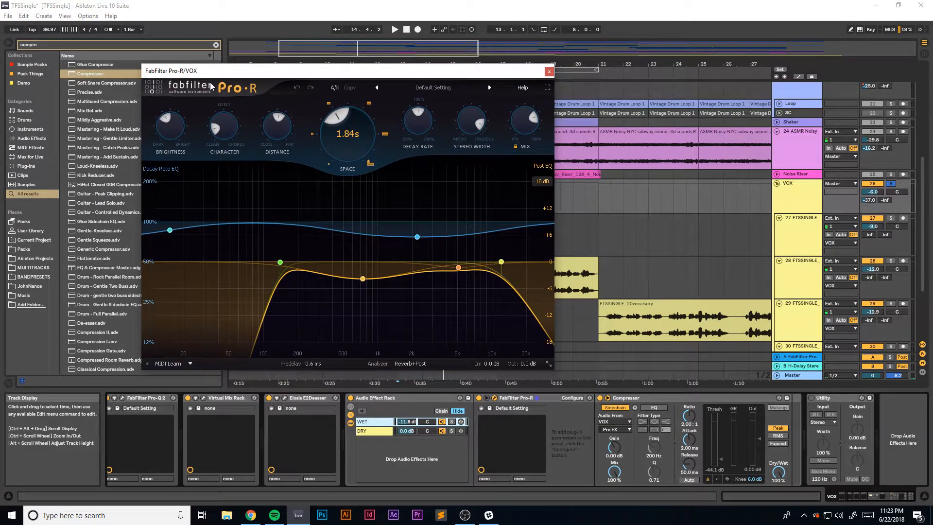
{"action": "mouse_move", "coordinate": [520, 132]}
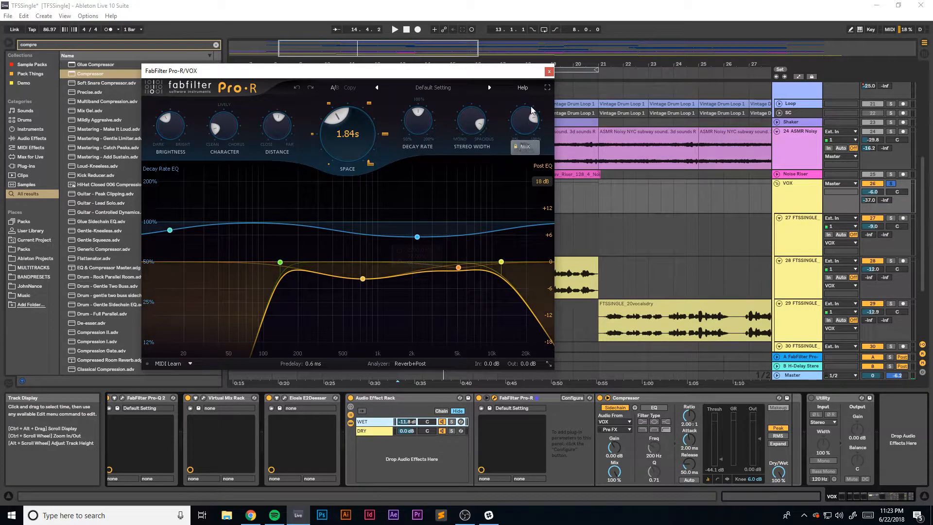
{"action": "left_click", "coordinate": [549, 72]}
Solo the WET chain in the rack and listen to the reverb-only vocals from bar 13.
{"action": "left_click", "coordinate": [452, 422]}
{"action": "key", "text": "space"}
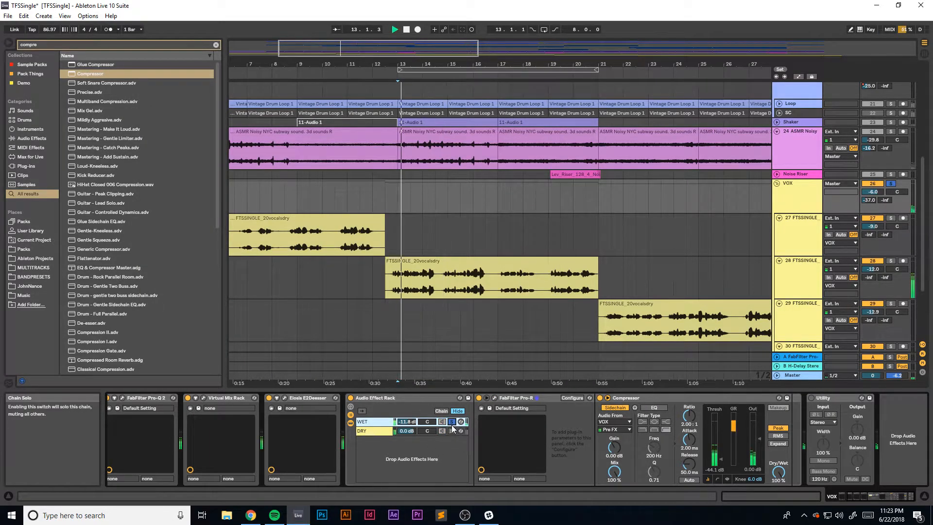
{"action": "key", "text": "space"}
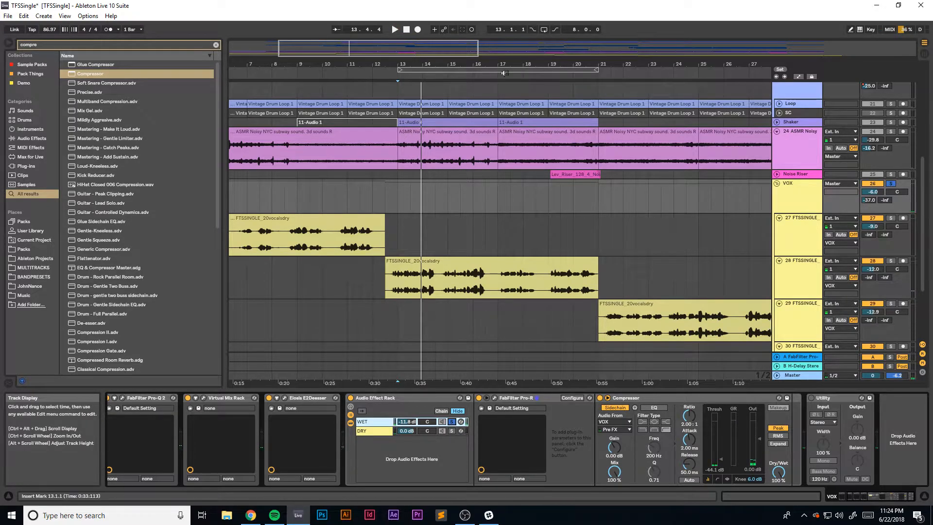
Unsolo the WET chain and listen to the vocal clip on track 28 from bar 13.
{"action": "left_click", "coordinate": [671, 419]}
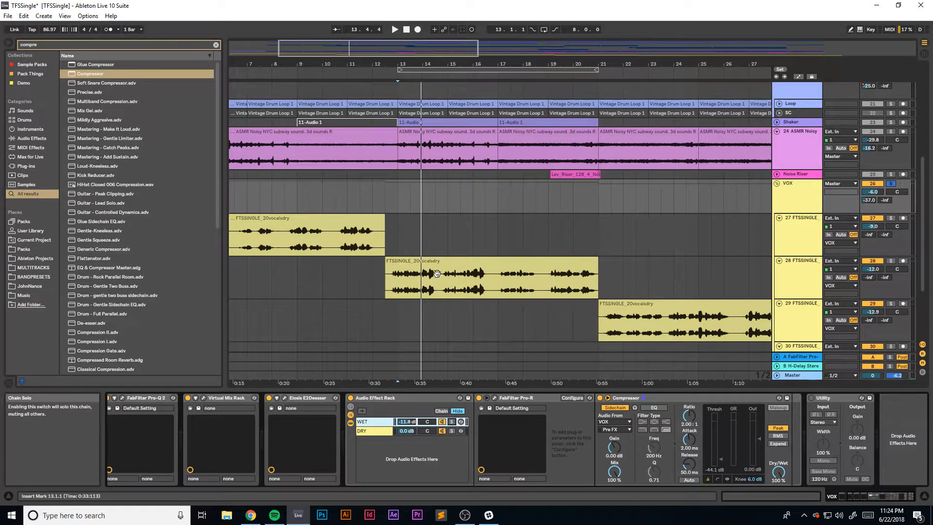
{"action": "left_click_drag", "start_coordinate": [433, 285], "coordinate": [443, 284]}
{"action": "left_click", "coordinate": [396, 283]}
{"action": "key", "text": "space"}
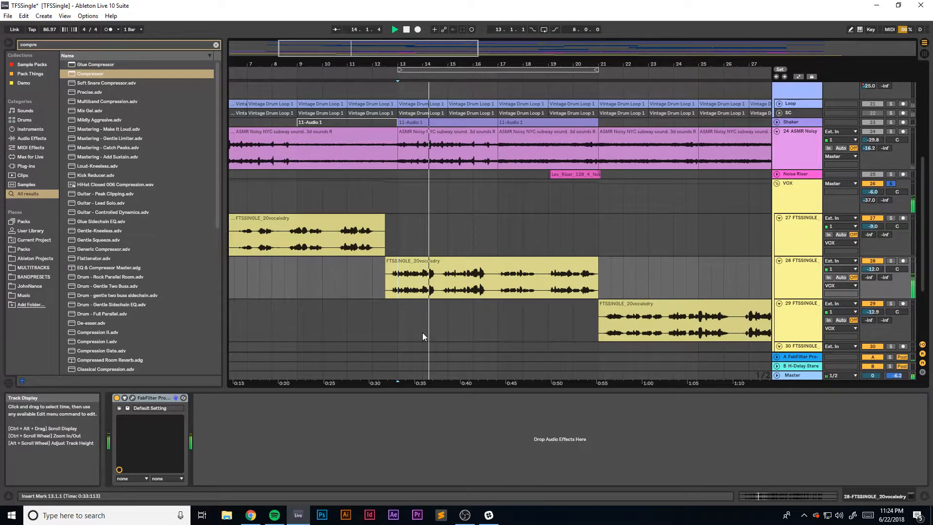
{"action": "key", "text": "space"}
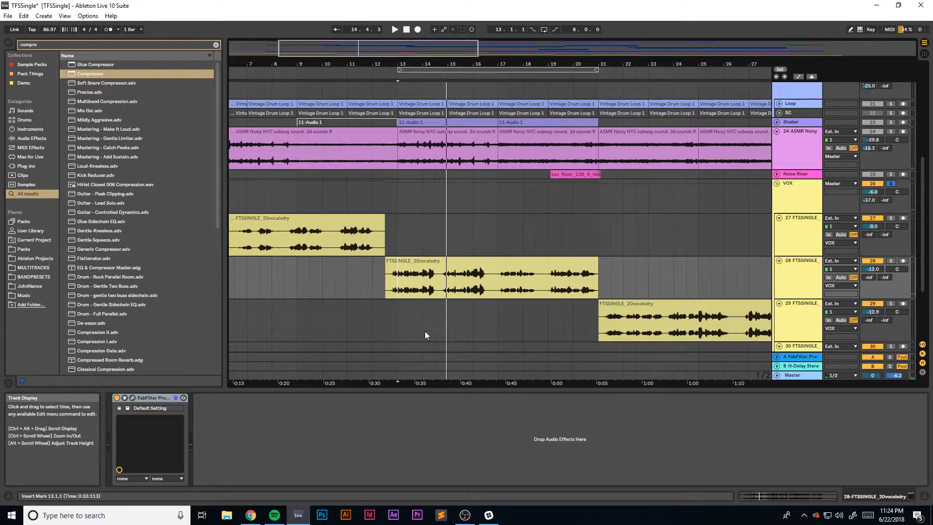
Return to the VOX group, bypass the WET chain's sidechain Compressor, and listen to the vocals from bar 13.
{"action": "left_click_drag", "start_coordinate": [431, 65], "coordinate": [453, 71]}
{"action": "left_click", "coordinate": [801, 191]}
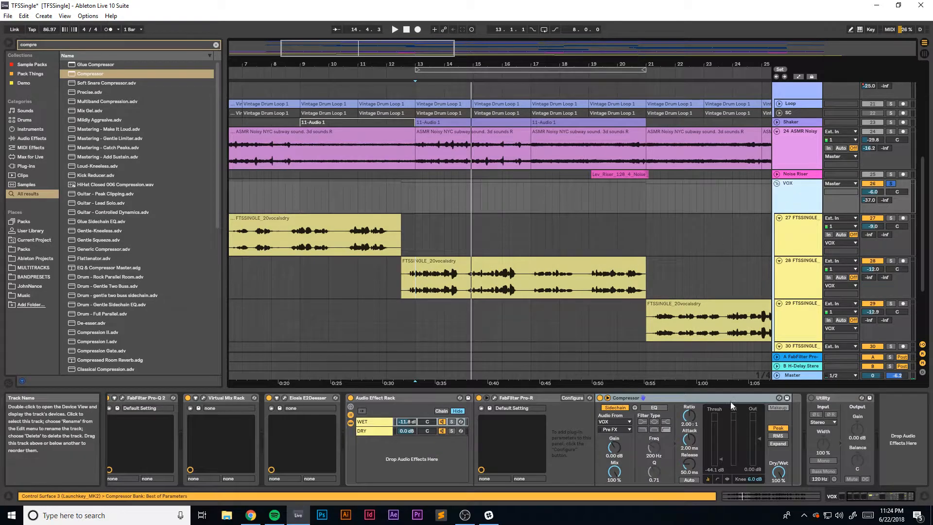
{"action": "left_click", "coordinate": [599, 398]}
{"action": "key", "text": "space"}
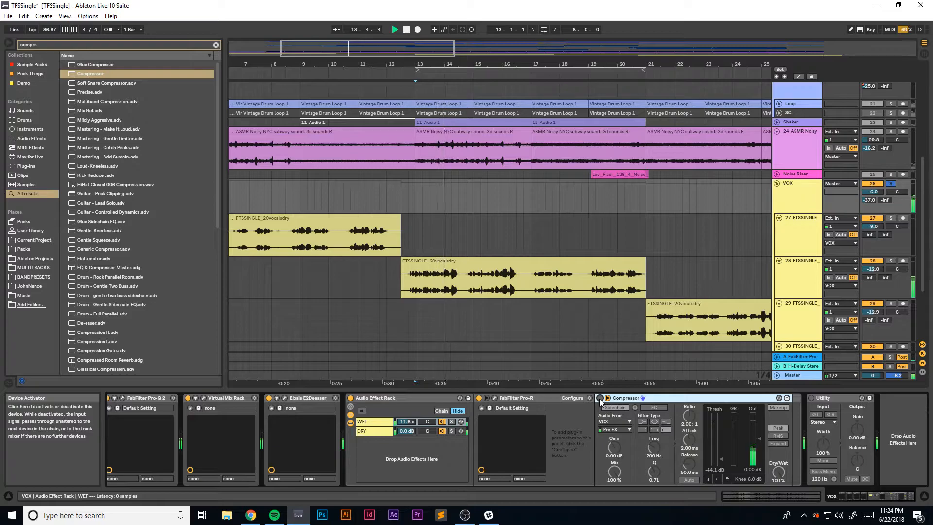
{"action": "key", "text": "space"}
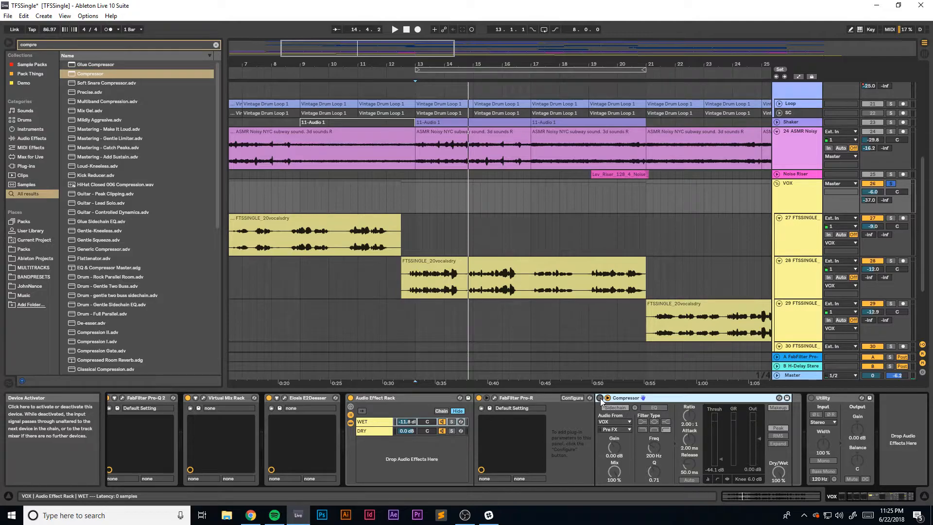
Reactivate the Compressor, unsolo the VOX group, and compare the full mix from bar 13 with the Compressor off and on.
{"action": "left_click", "coordinate": [600, 398]}
{"action": "key", "text": "space"}
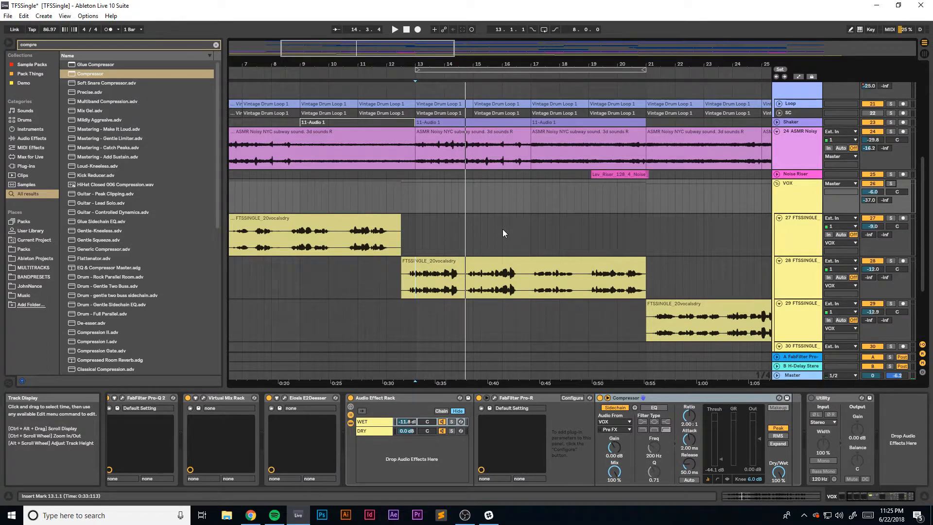
{"action": "key", "text": "space"}
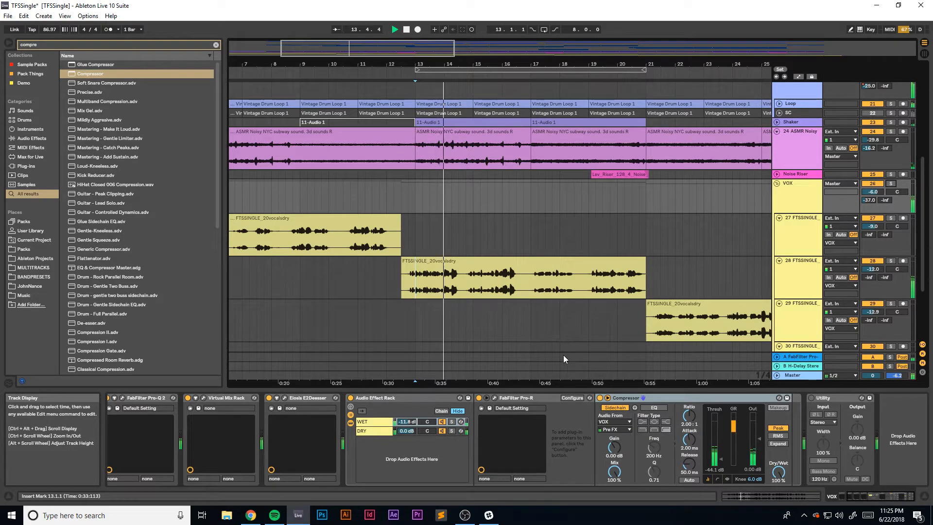
{"action": "left_click", "coordinate": [600, 398]}
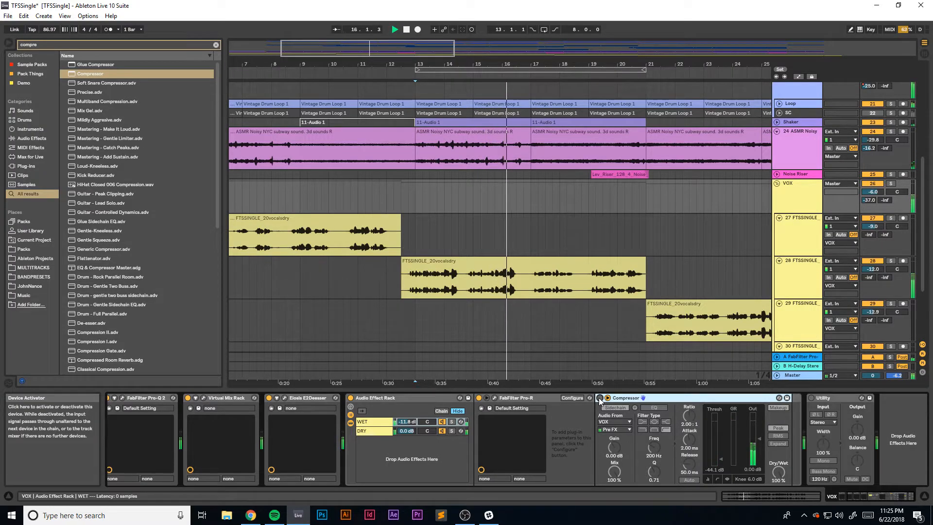
{"action": "left_click", "coordinate": [599, 398]}
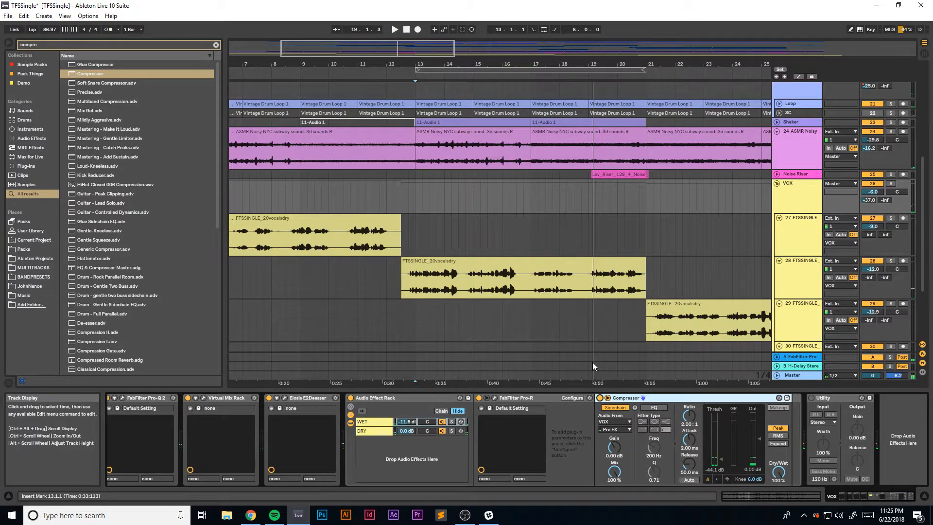
Show the whole arrangement and inspect the Utility device at the end of the VOX device chain.
{"action": "left_click_drag", "start_coordinate": [393, 47], "coordinate": [393, 17]}
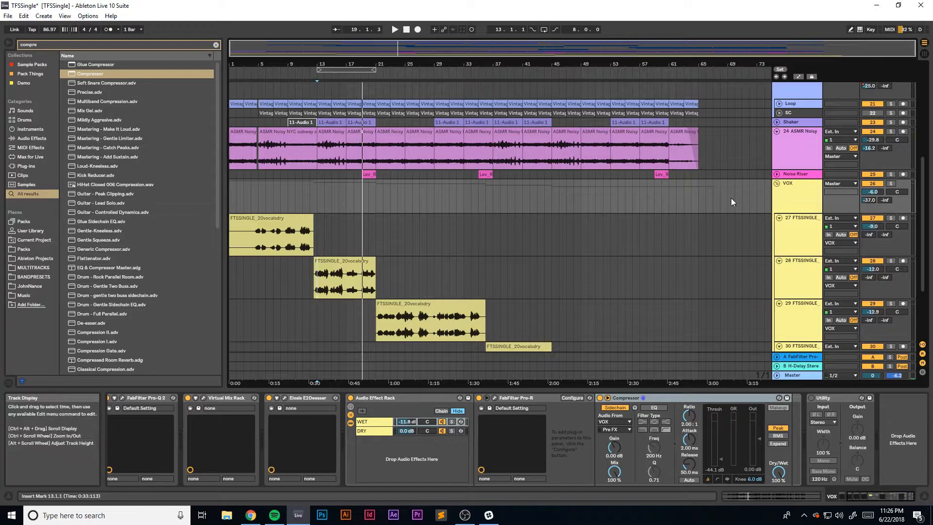
{"action": "left_click_drag", "start_coordinate": [886, 495], "coordinate": [909, 488]}
{"action": "left_click", "coordinate": [837, 397]}
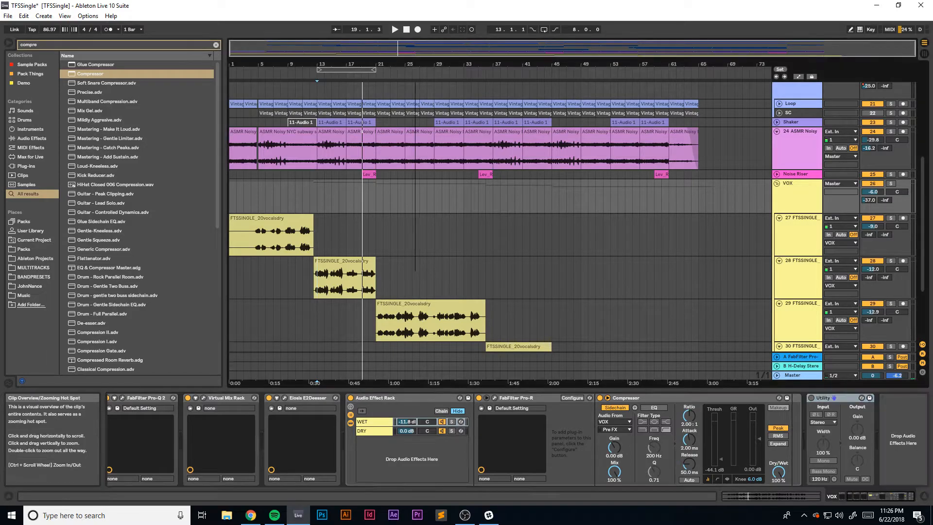
{"action": "key", "text": "alt+Tab"}
{"action": "key", "text": "alt+Tab"}
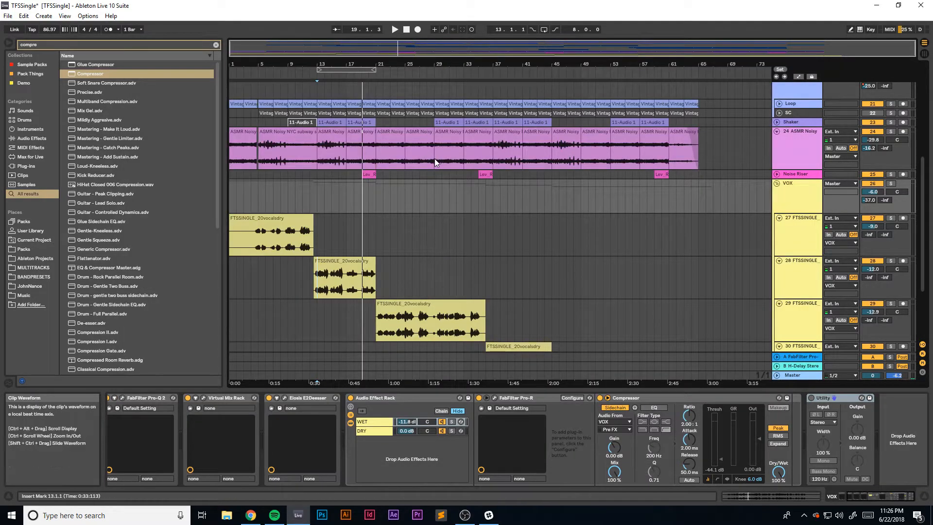
Delete the short leftover vocal clip at bar 65 on track 31 and save the set.
{"action": "scroll", "coordinate": [594, 255], "scroll_direction": "down", "scroll_amount": 3}
{"action": "scroll", "coordinate": [594, 255], "scroll_direction": "down", "scroll_amount": 1}
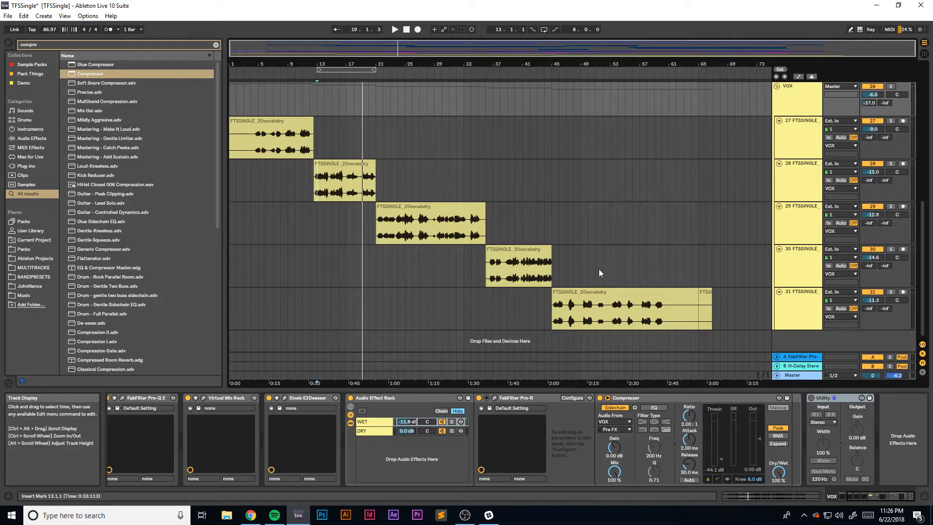
{"action": "left_click", "coordinate": [705, 297]}
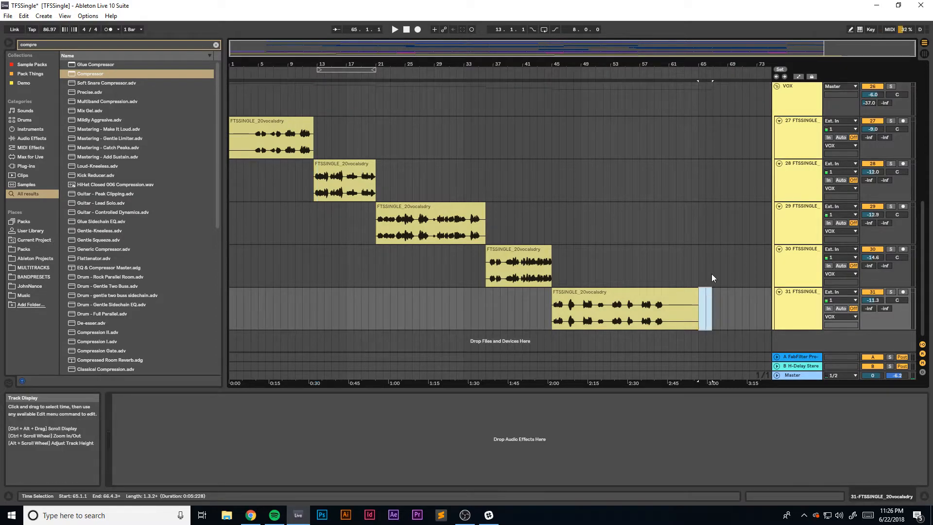
{"action": "key", "text": "Delete"}
{"action": "left_click", "coordinate": [583, 223]}
{"action": "key", "text": "ctrl+s"}
Fold the Strings and Pad tracks in the MIDI group.
{"action": "scroll", "coordinate": [586, 230], "scroll_direction": "up", "scroll_amount": 1}
{"action": "scroll", "coordinate": [587, 231], "scroll_direction": "up", "scroll_amount": 4}
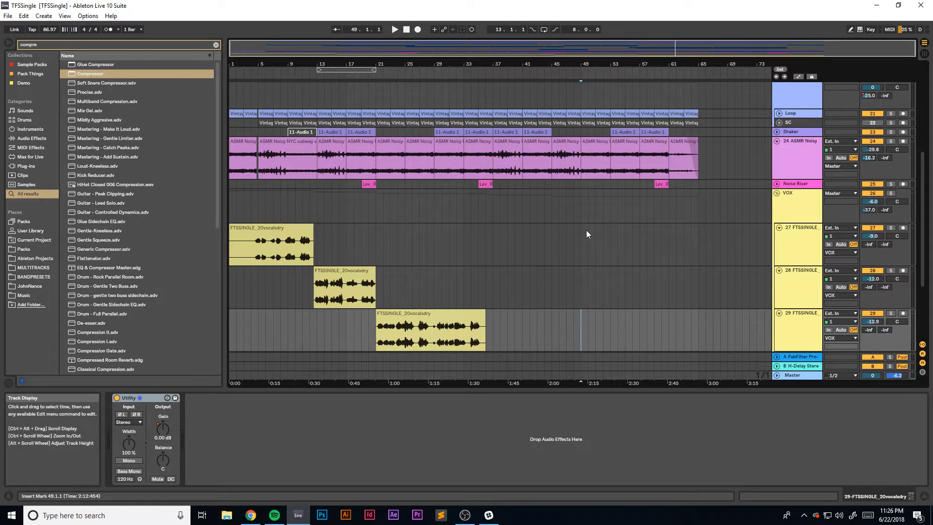
{"action": "scroll", "coordinate": [561, 318], "scroll_direction": "up", "scroll_amount": 3}
{"action": "scroll", "coordinate": [535, 323], "scroll_direction": "up", "scroll_amount": 6}
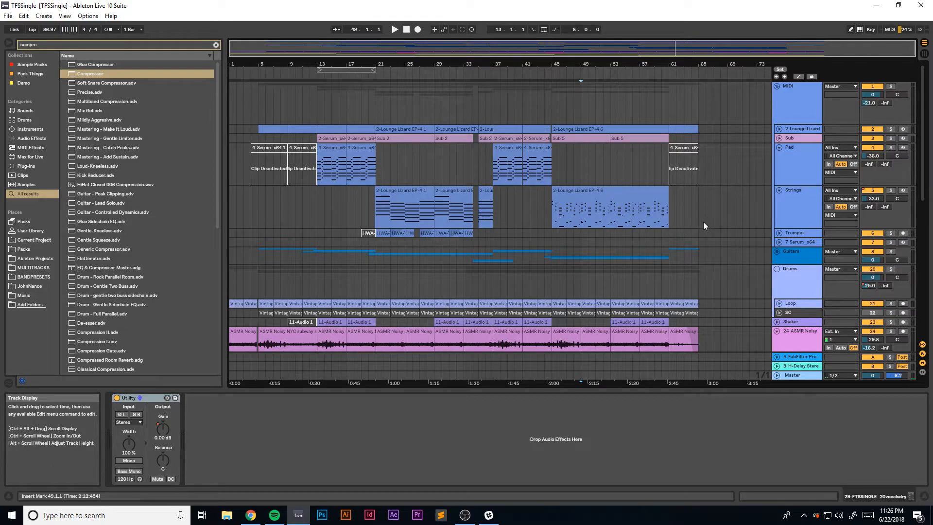
{"action": "scroll", "coordinate": [707, 227], "scroll_direction": "down", "scroll_amount": 3}
{"action": "scroll", "coordinate": [710, 229], "scroll_direction": "up", "scroll_amount": 3}
{"action": "left_click", "coordinate": [779, 191]}
{"action": "left_click", "coordinate": [779, 147]}
Unfold the Guitars group and open its first FabFilter Pro-Q 2 to examine the EQ curve.
{"action": "left_click", "coordinate": [797, 189]}
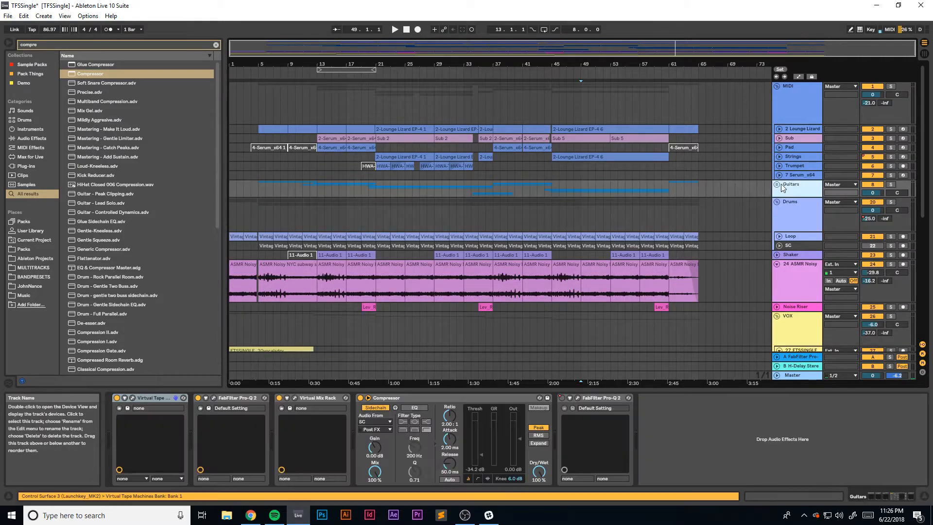
{"action": "left_click", "coordinate": [776, 184]}
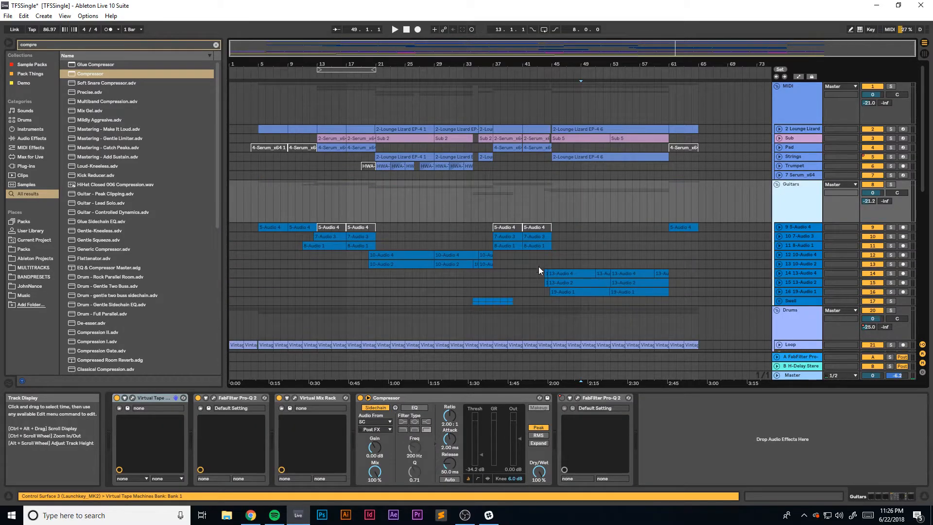
{"action": "left_click", "coordinate": [214, 398]}
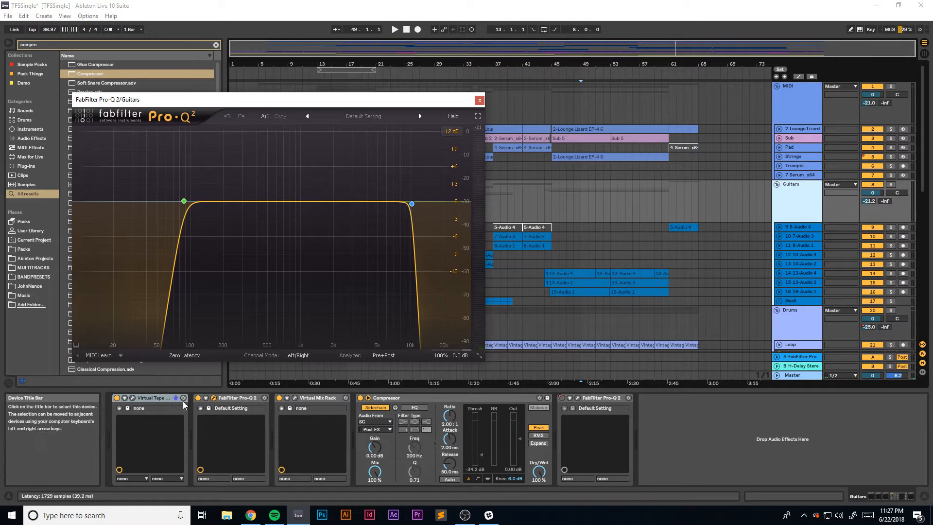
Open the FabFilter Pro-Q 2 on the 10 7-Audio 3 guitar track and examine its EQ curve.
{"action": "left_click", "coordinate": [791, 228]}
{"action": "left_click", "coordinate": [801, 236]}
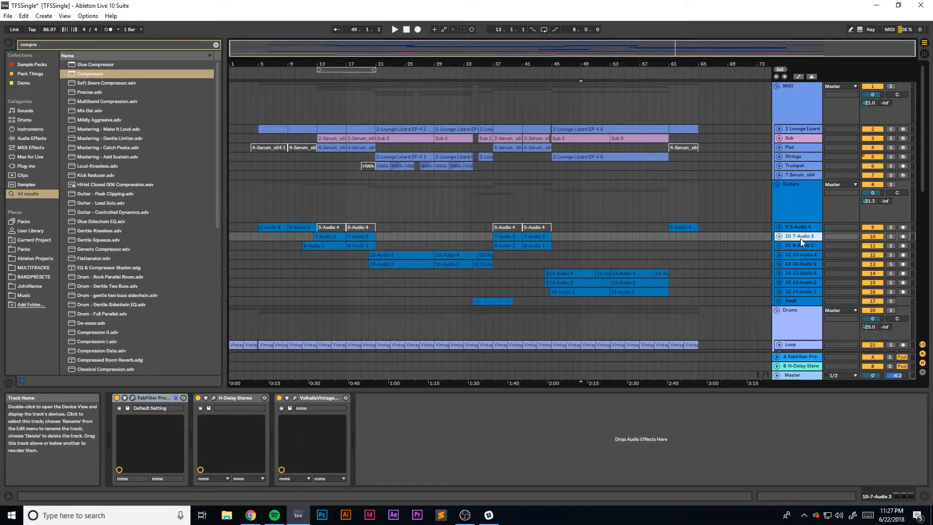
{"action": "left_click", "coordinate": [176, 398]}
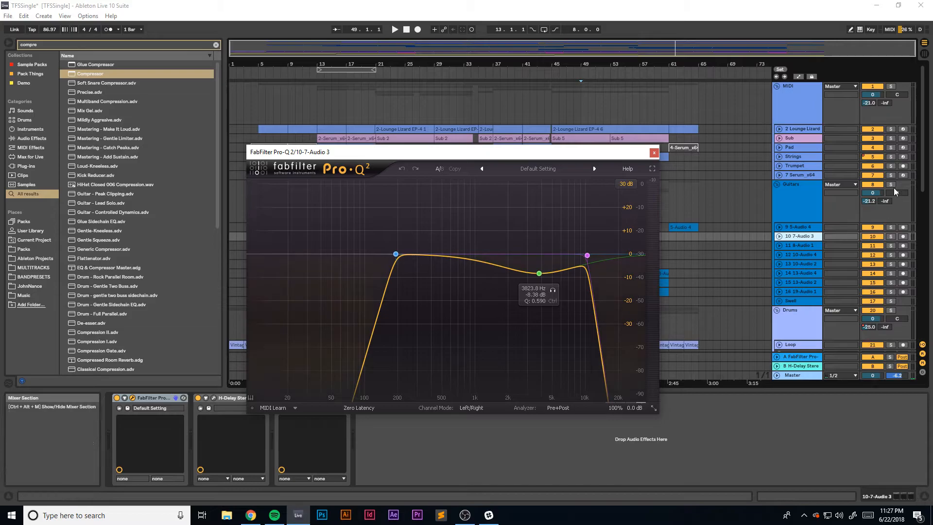
Solo the Guitars group and audition it from bars 49 and 23, closing the open EQ windows.
{"action": "key", "text": "space"}
{"action": "left_click", "coordinate": [654, 153]}
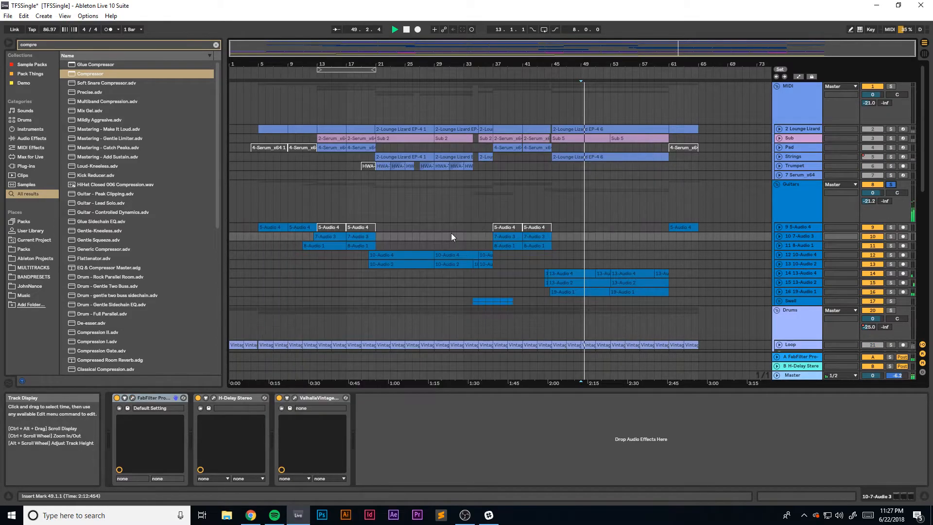
{"action": "left_click", "coordinate": [395, 221]}
{"action": "key", "text": "space"}
{"action": "left_click", "coordinate": [480, 100]}
{"action": "left_click", "coordinate": [393, 190]}
{"action": "key", "text": "space"}
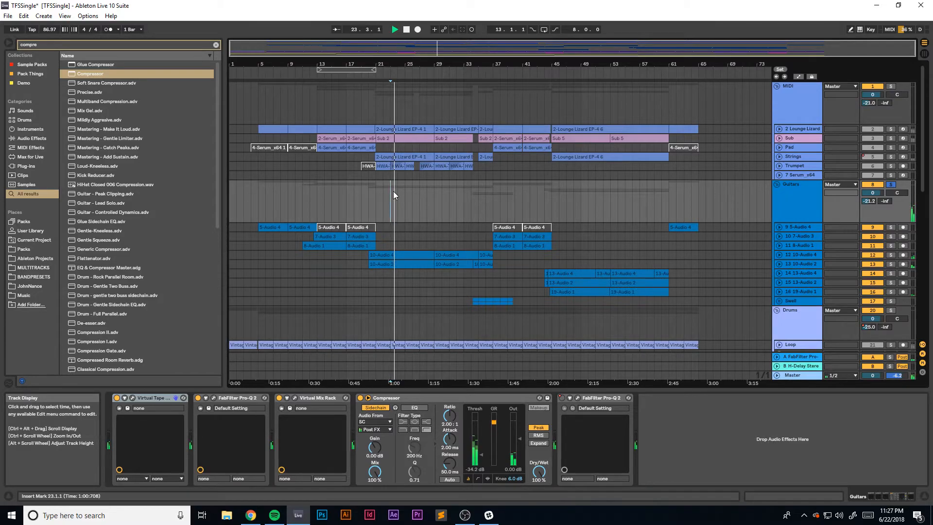
Listen to the soloed Guitars group from bar 13.
{"action": "left_click", "coordinate": [318, 198]}
{"action": "key", "text": "space"}
{"action": "key", "text": "space"}
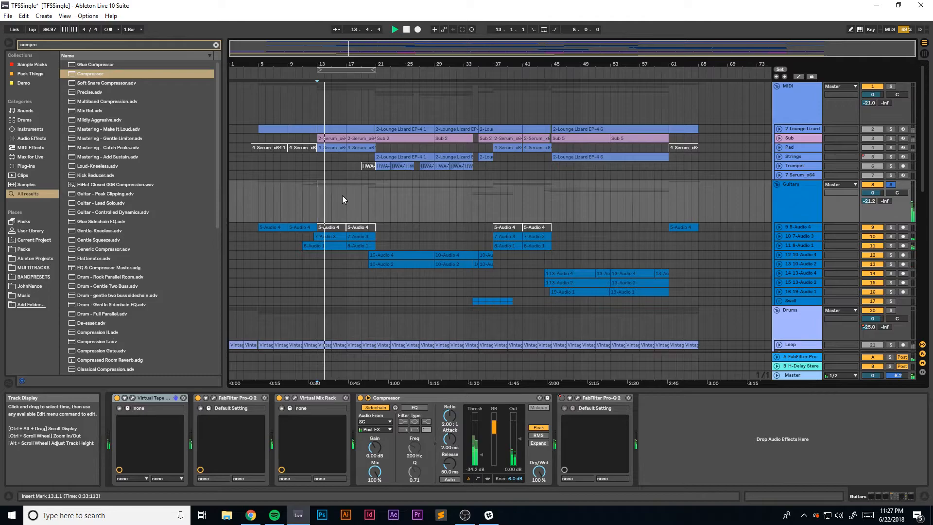
{"action": "key", "text": "space"}
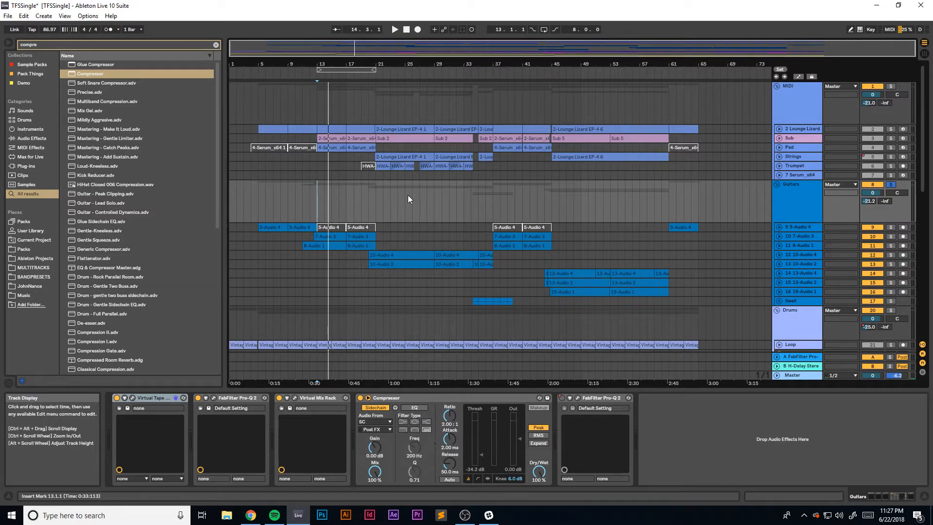
Solo the 9 5-Audio 4 guitar track, play it from bar 9, and release the solo to hear the full mix.
{"action": "scroll", "coordinate": [407, 194], "scroll_direction": "down", "scroll_amount": 1}
{"action": "left_click_drag", "start_coordinate": [298, 48], "coordinate": [303, 54]}
{"action": "left_click", "coordinate": [891, 207]}
{"action": "left_click", "coordinate": [298, 188]}
{"action": "key", "text": "space"}
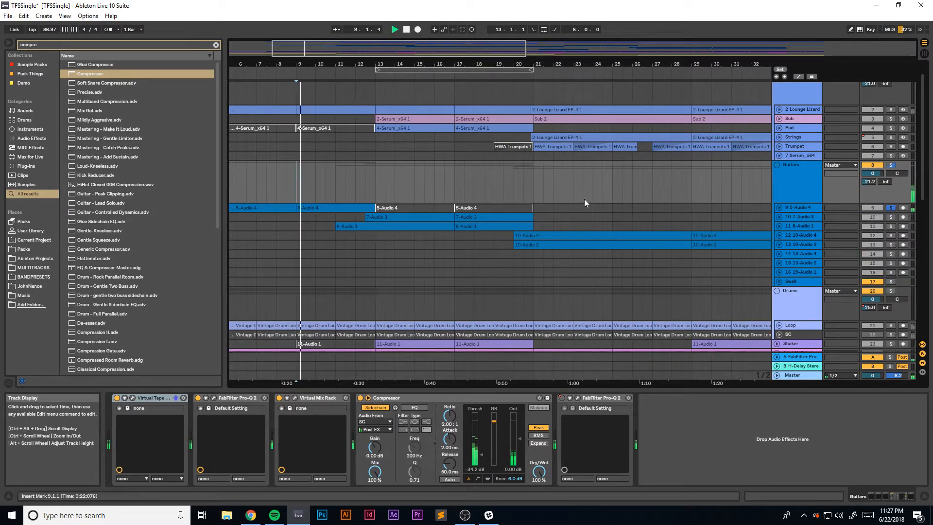
{"action": "left_click", "coordinate": [891, 206]}
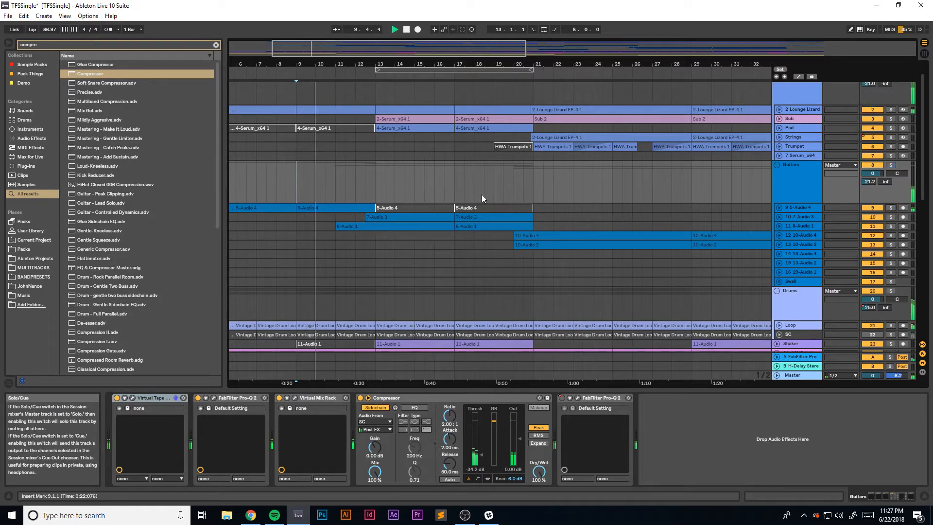
Audition the full mix from bar 13 and look over the tracks of the whole arrangement down to the vocals.
{"action": "left_click", "coordinate": [382, 179]}
{"action": "key", "text": "space"}
{"action": "left_click_drag", "start_coordinate": [384, 47], "coordinate": [383, 52]}
{"action": "double_click", "coordinate": [385, 51]}
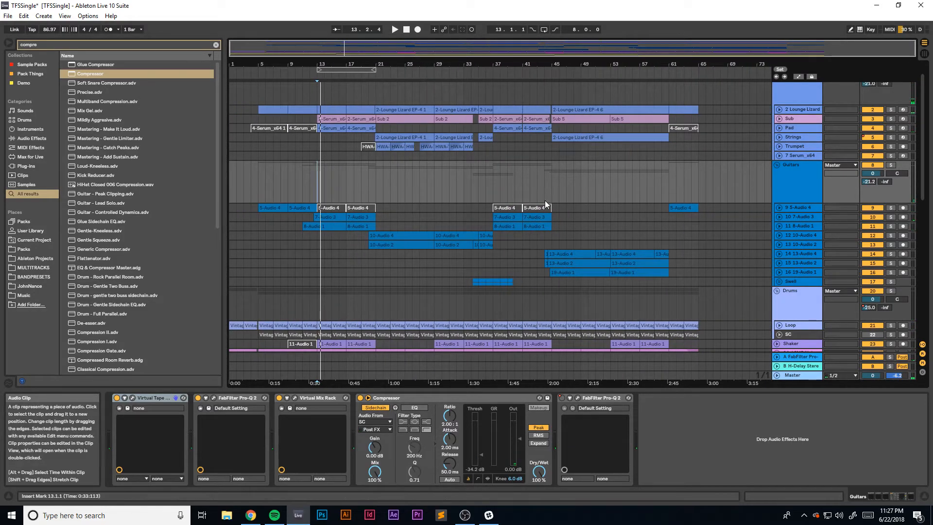
{"action": "scroll", "coordinate": [537, 241], "scroll_direction": "down", "scroll_amount": 3}
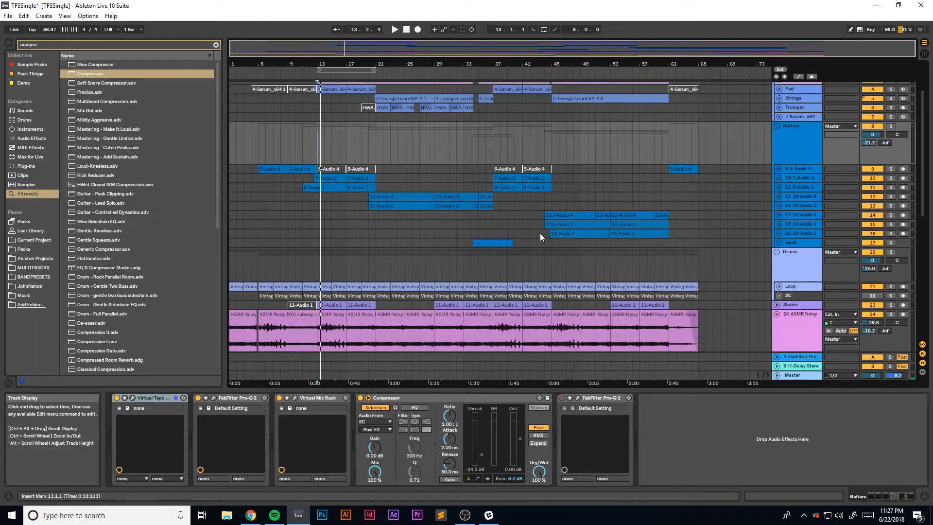
{"action": "scroll", "coordinate": [540, 232], "scroll_direction": "down", "scroll_amount": 4}
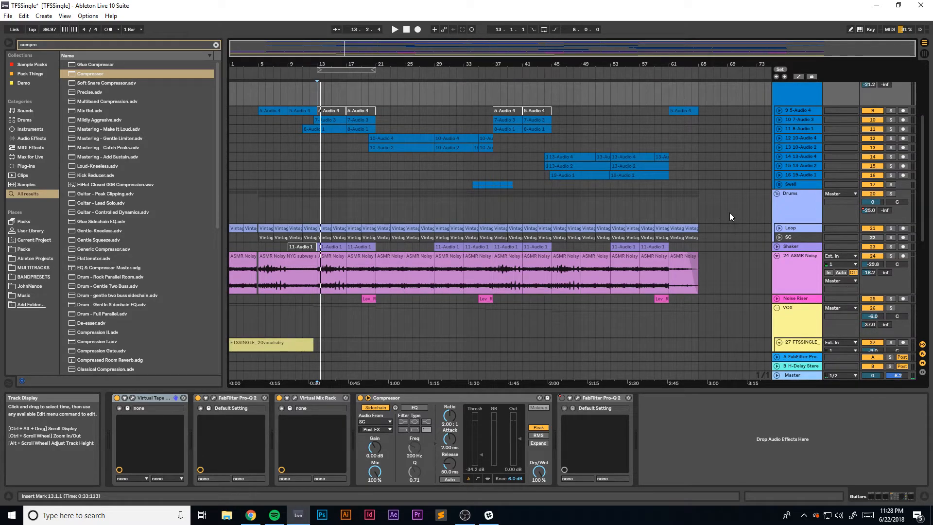
{"action": "scroll", "coordinate": [730, 213], "scroll_direction": "down", "scroll_amount": 10}
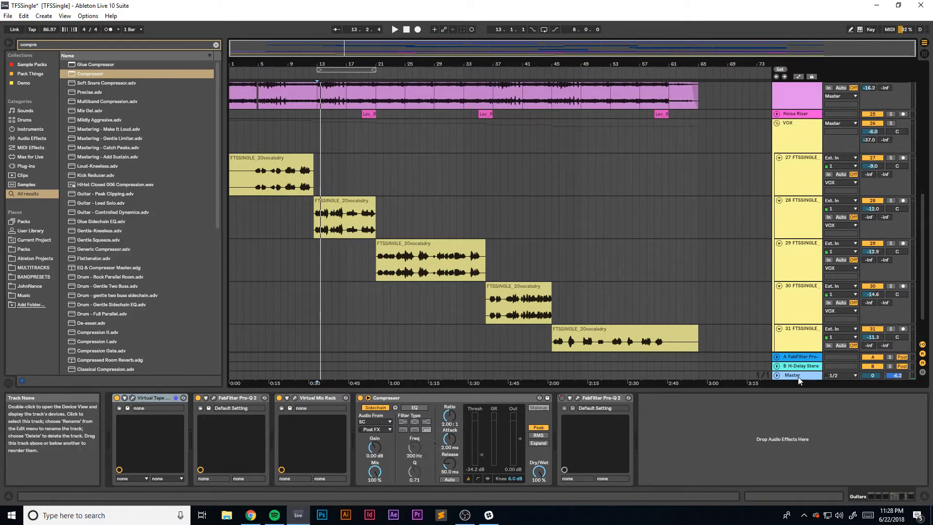
Open the VBC FG-Grey compressor on the Master track and compare the mix from bar 13 with it bypassed and enabled.
{"action": "left_click", "coordinate": [793, 375]}
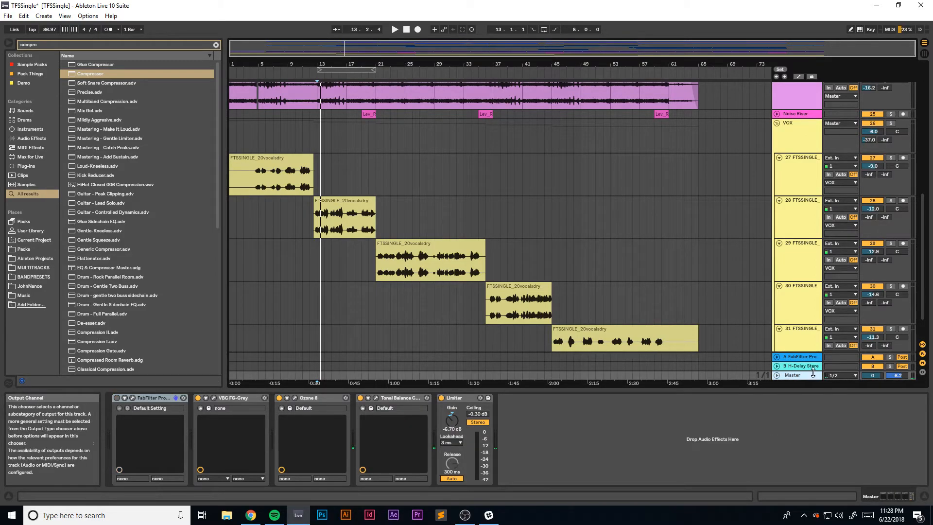
{"action": "left_click", "coordinate": [214, 398]}
{"action": "left_click_drag", "start_coordinate": [250, 204], "coordinate": [317, 181]}
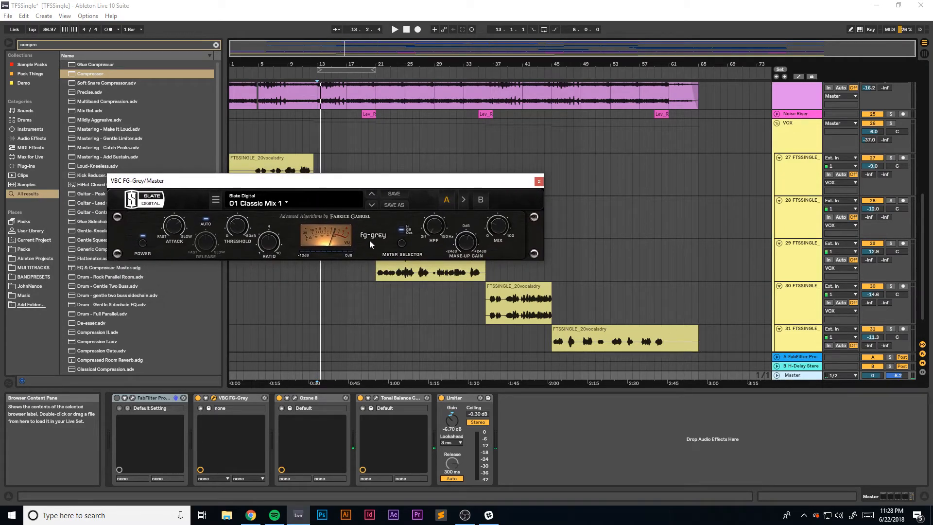
{"action": "left_click_drag", "start_coordinate": [251, 185], "coordinate": [265, 210]}
{"action": "key", "text": "space"}
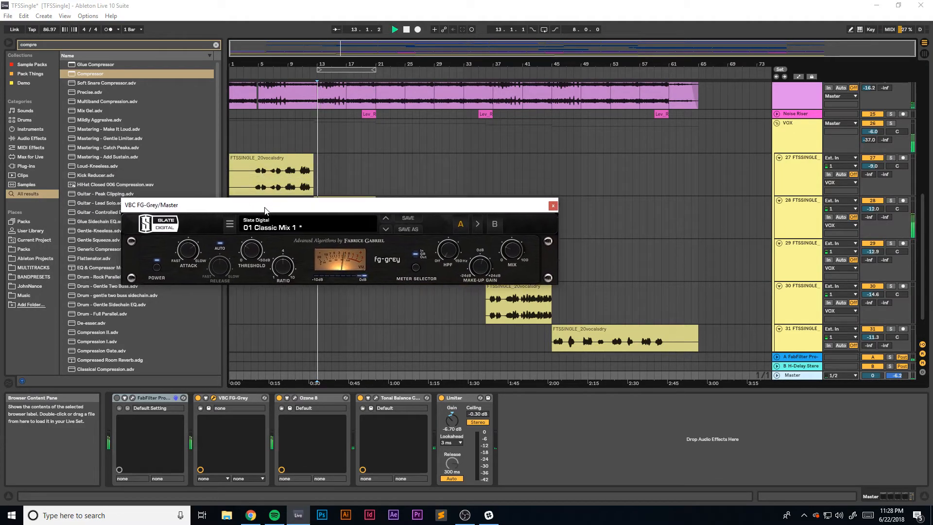
{"action": "left_click", "coordinate": [198, 398]}
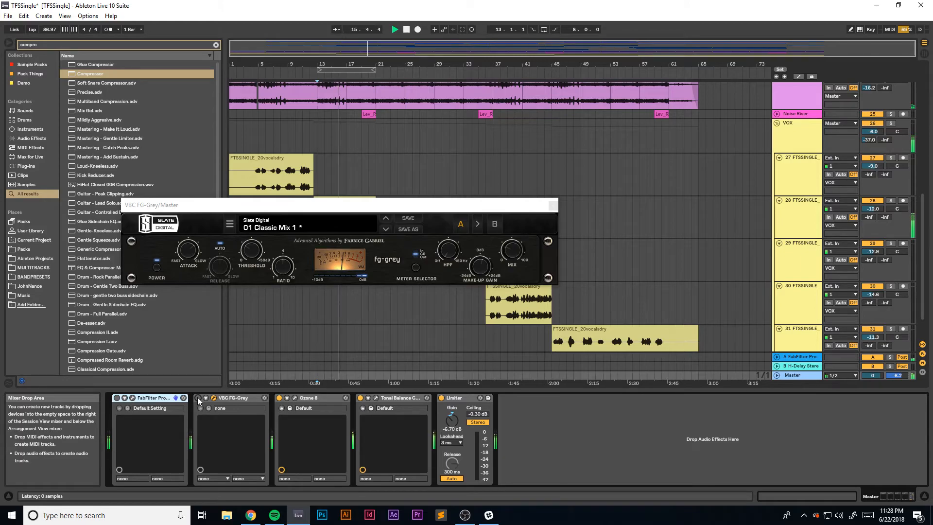
{"action": "left_click", "coordinate": [197, 398]}
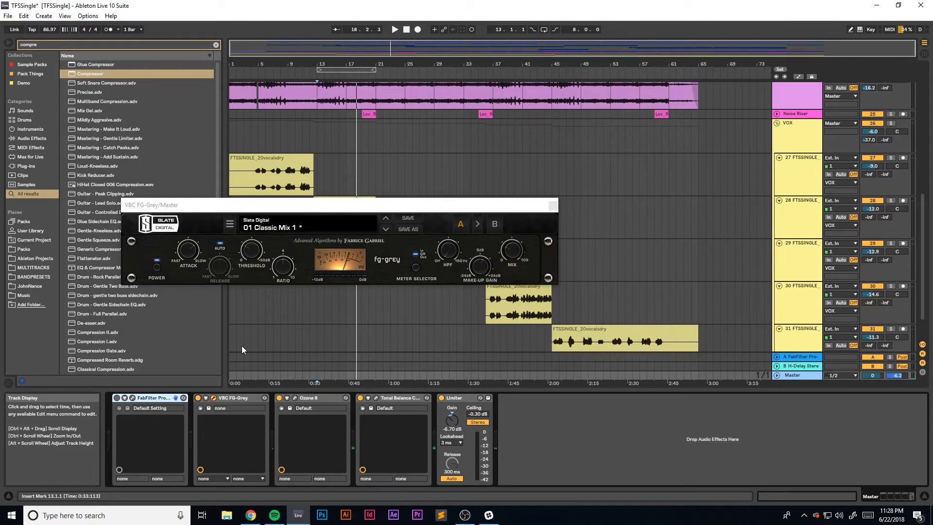
Replay the mix from bar 13 while switching VBC FG-Grey off and on again, and close its window.
{"action": "left_click_drag", "start_coordinate": [291, 204], "coordinate": [424, 229]}
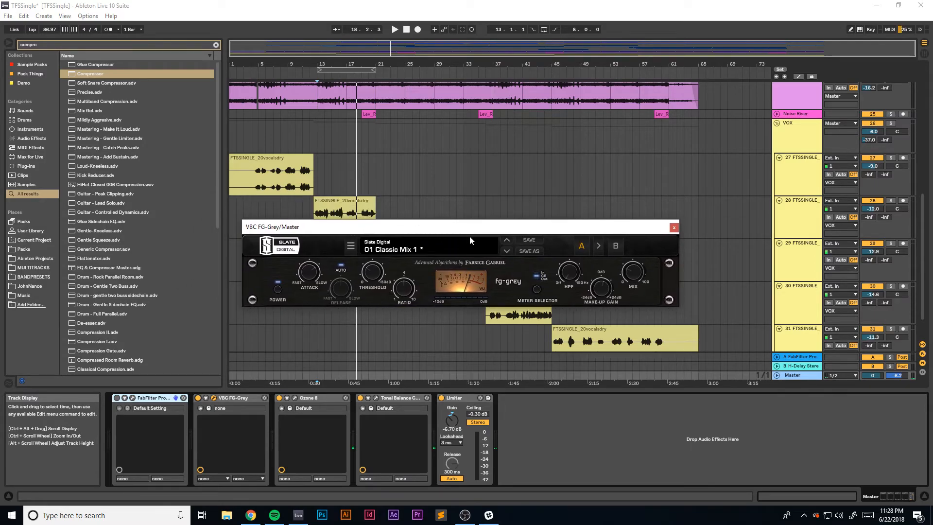
{"action": "left_click_drag", "start_coordinate": [463, 231], "coordinate": [459, 221]}
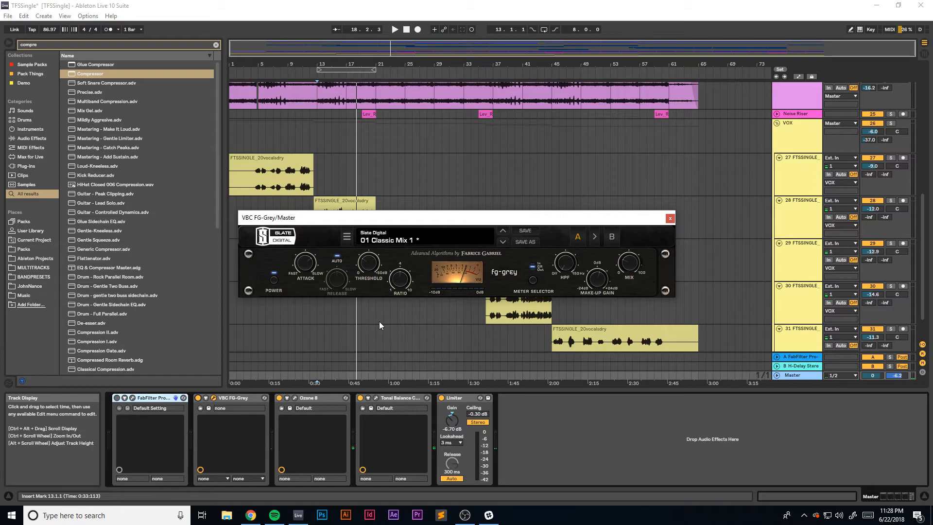
{"action": "key", "text": "space"}
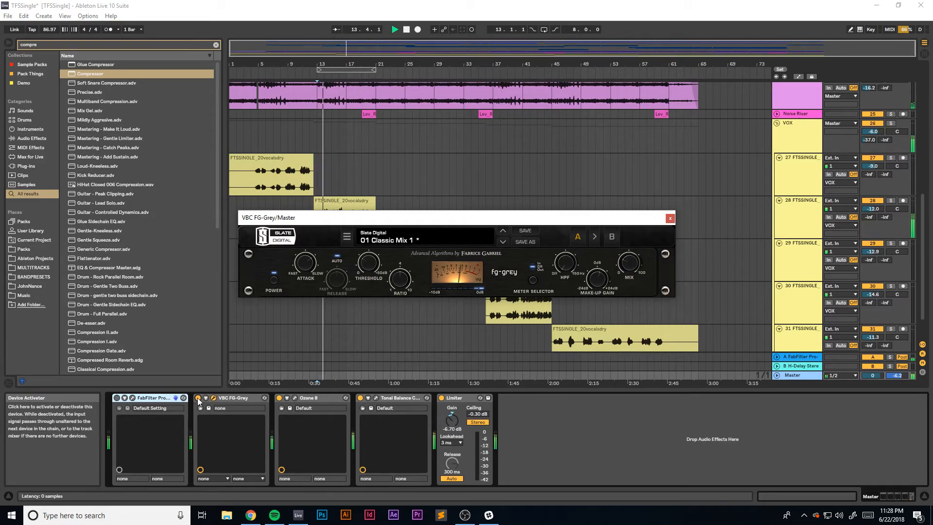
{"action": "left_click", "coordinate": [198, 398]}
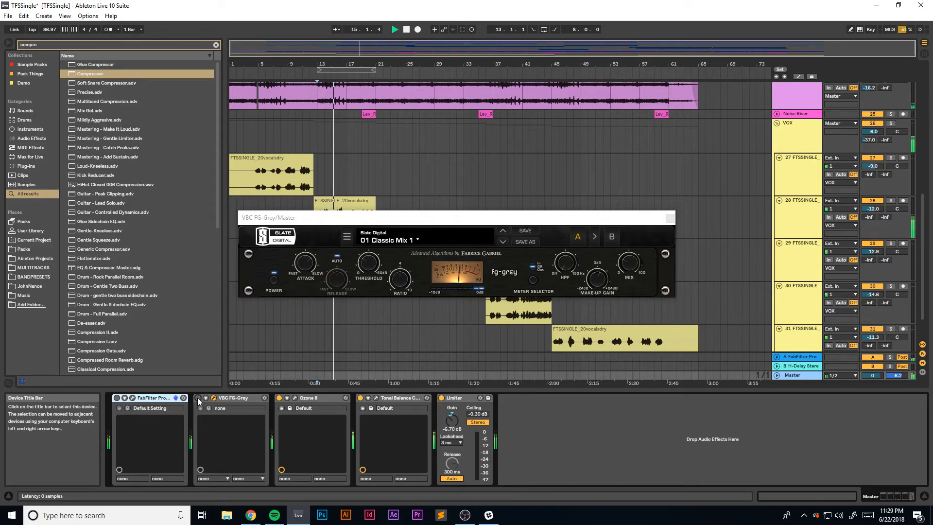
{"action": "left_click", "coordinate": [198, 398]}
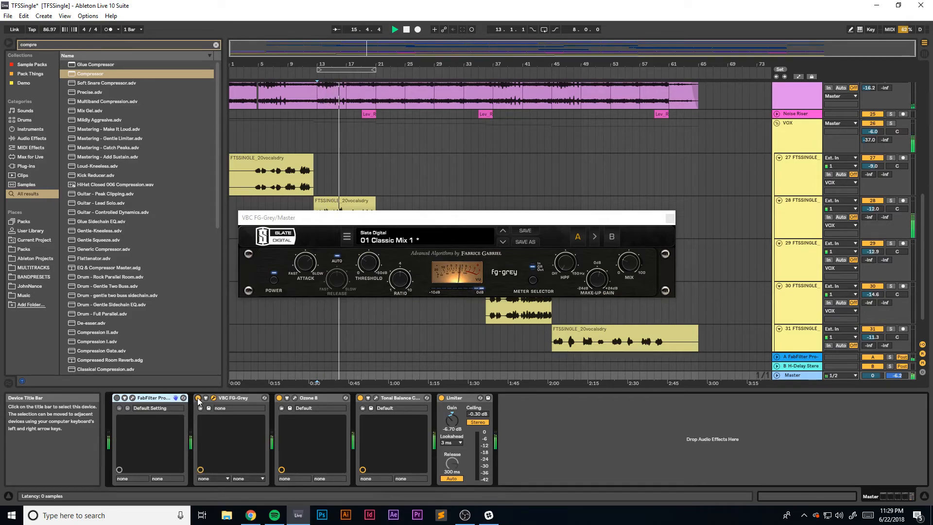
{"action": "left_click", "coordinate": [317, 349]}
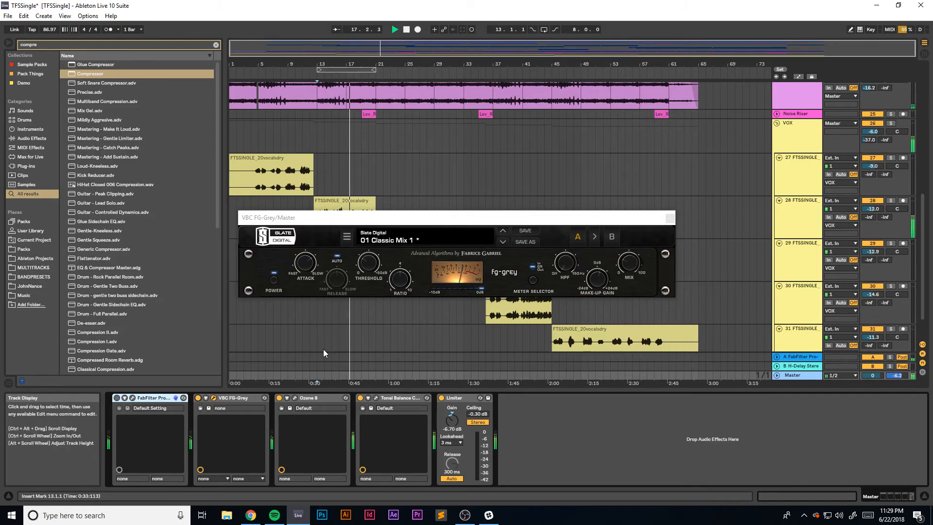
{"action": "key", "text": "space"}
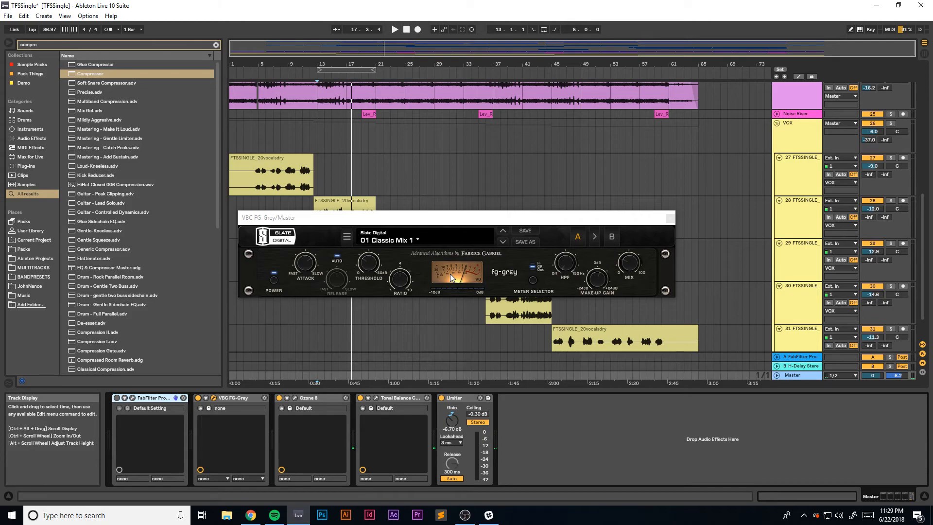
{"action": "left_click_drag", "start_coordinate": [466, 221], "coordinate": [401, 212]}
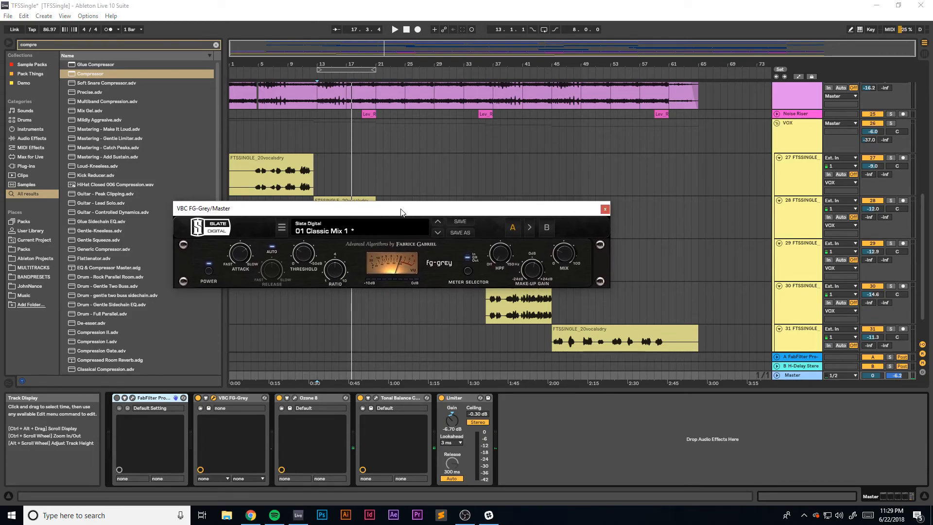
{"action": "left_click", "coordinate": [605, 209]}
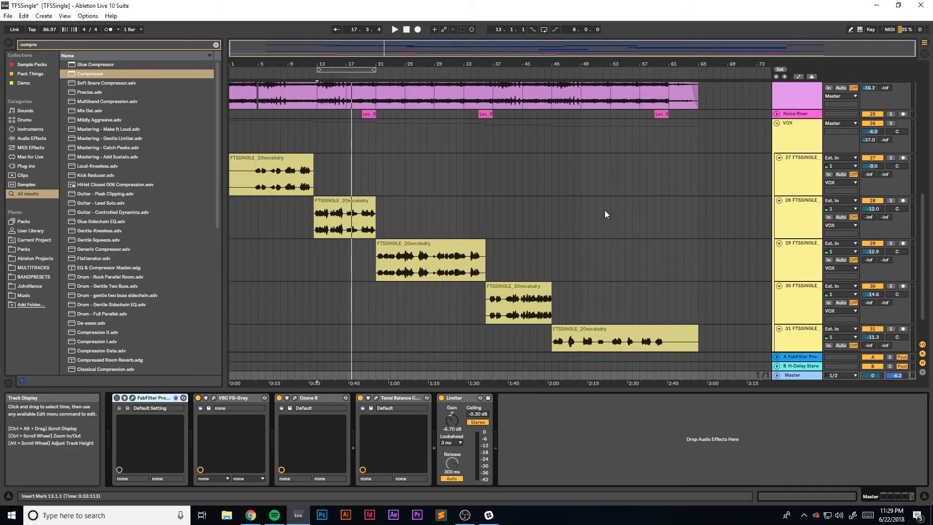
Select the VOX group to look over its devices and vocal tracks, and return the playhead to the start of the song.
{"action": "scroll", "coordinate": [818, 170], "scroll_direction": "up", "scroll_amount": 3}
{"action": "left_click", "coordinate": [818, 171]}
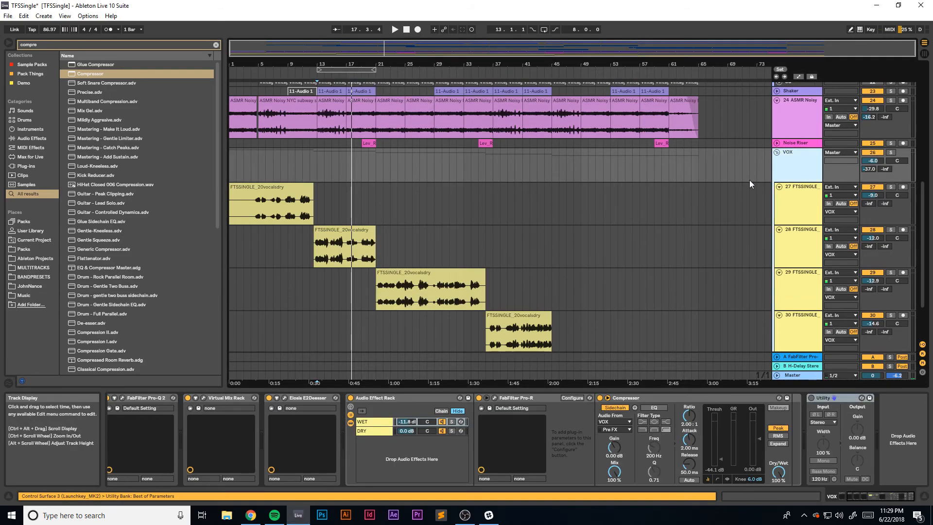
{"action": "scroll", "coordinate": [620, 215], "scroll_direction": "up", "scroll_amount": 4}
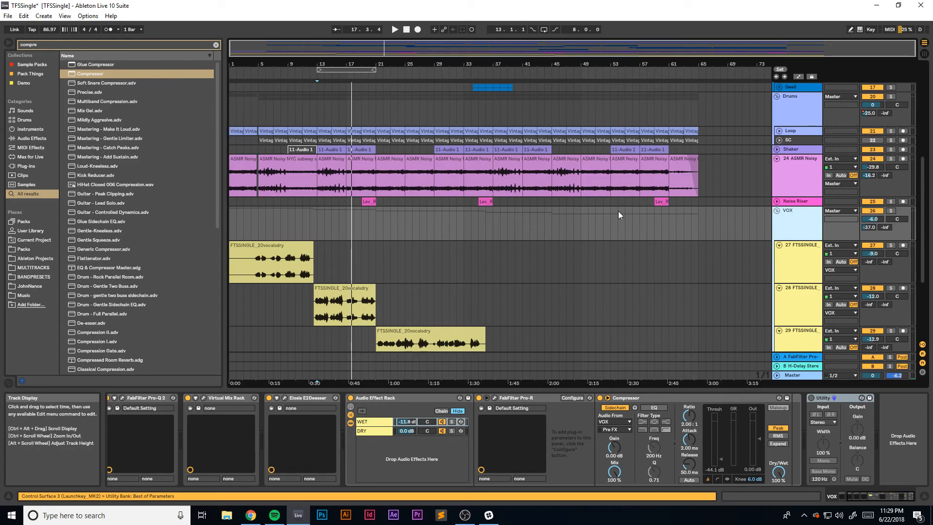
{"action": "scroll", "coordinate": [458, 235], "scroll_direction": "down", "scroll_amount": 3}
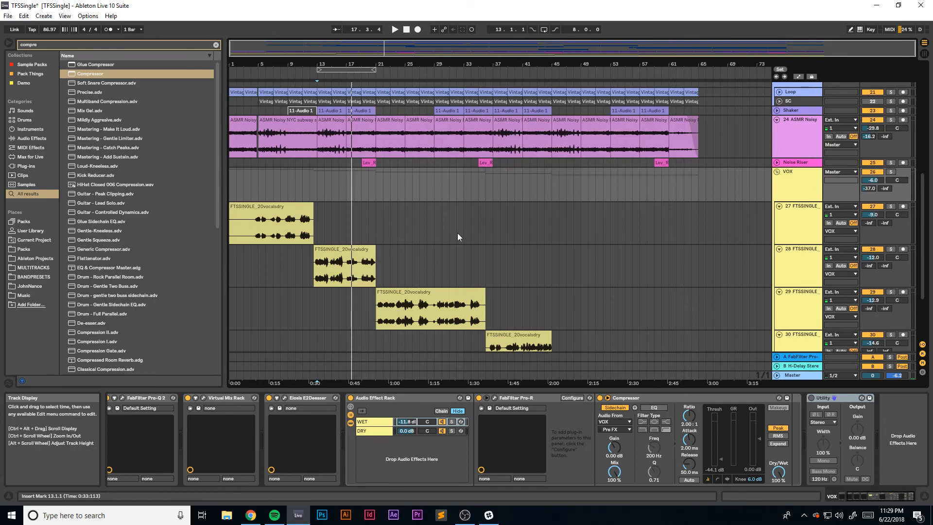
{"action": "left_click", "coordinate": [406, 29]}
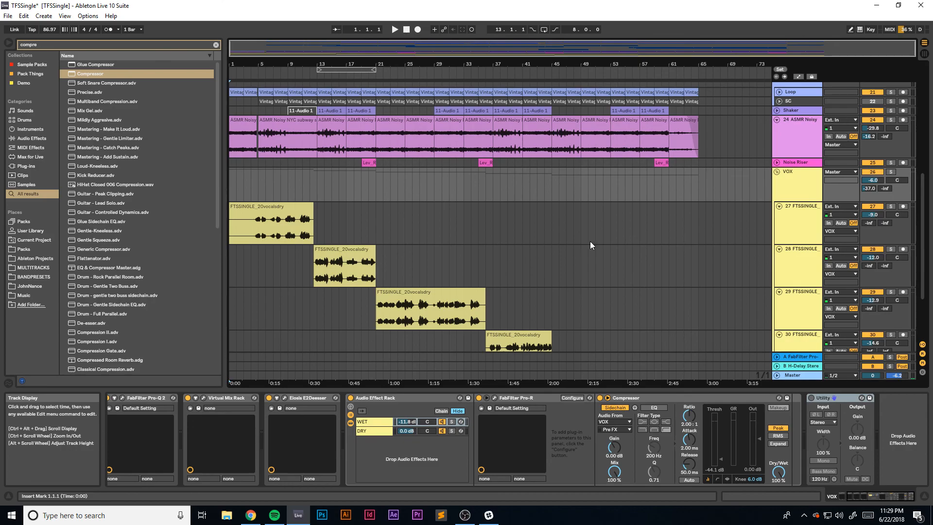
Fold the VOX, Drums, Guitars and MIDI groups and save the Live Set.
{"action": "scroll", "coordinate": [581, 242], "scroll_direction": "down", "scroll_amount": 1}
{"action": "left_click", "coordinate": [777, 163]}
{"action": "scroll", "coordinate": [743, 176], "scroll_direction": "up", "scroll_amount": 4}
{"action": "left_click", "coordinate": [777, 194]}
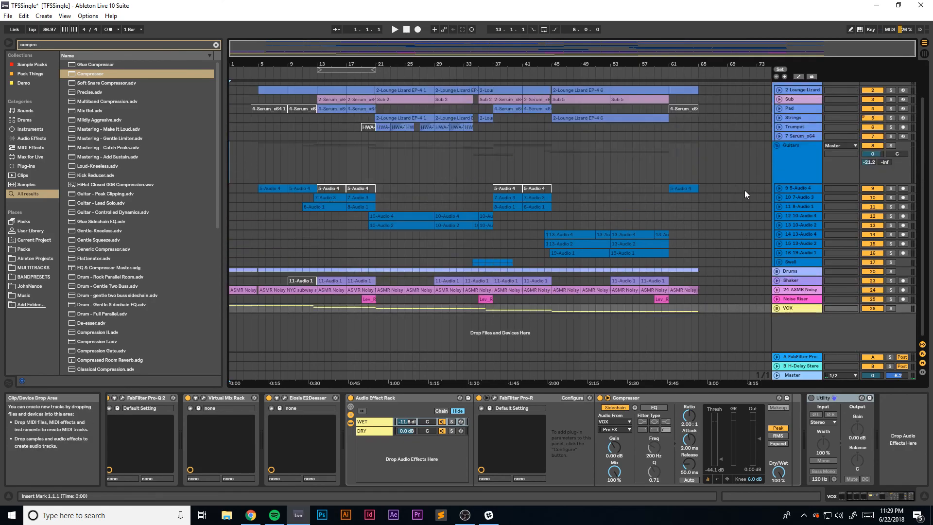
{"action": "left_click", "coordinate": [777, 147]}
{"action": "left_click", "coordinate": [776, 86]}
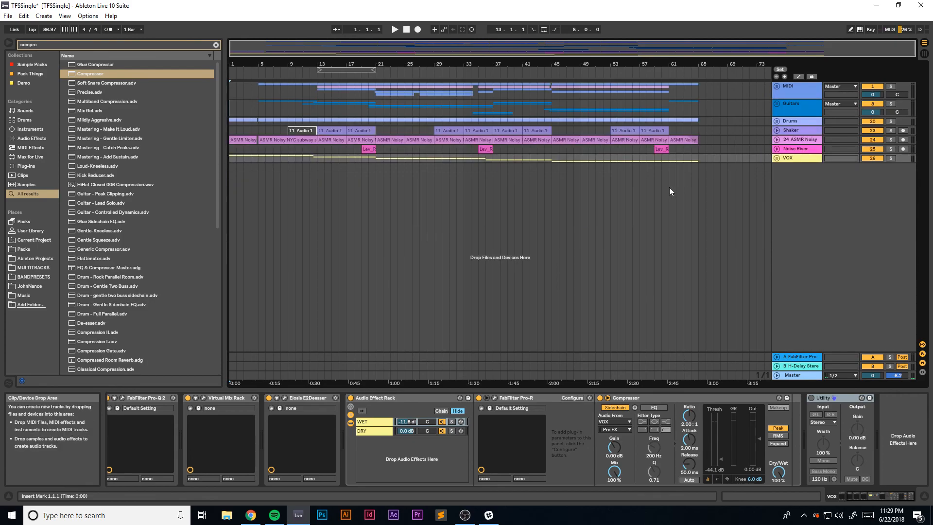
{"action": "key", "text": "ctrl+s"}
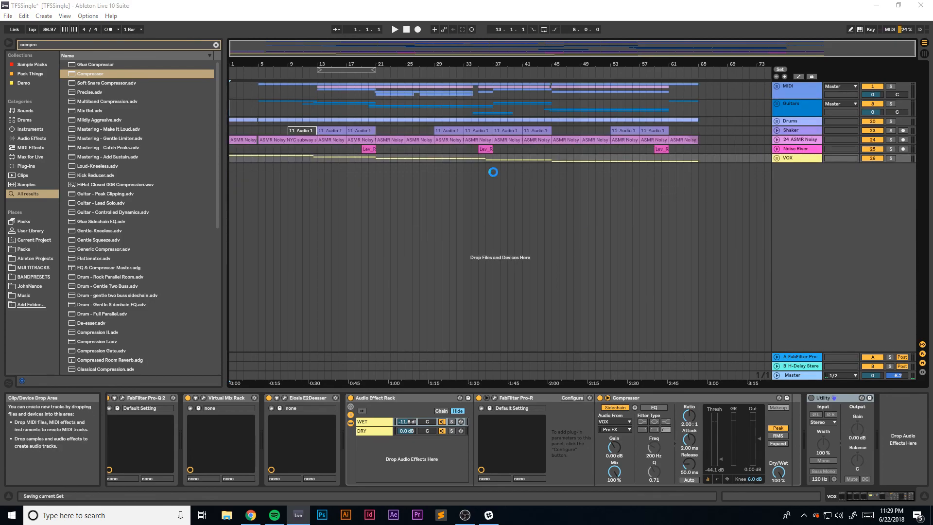